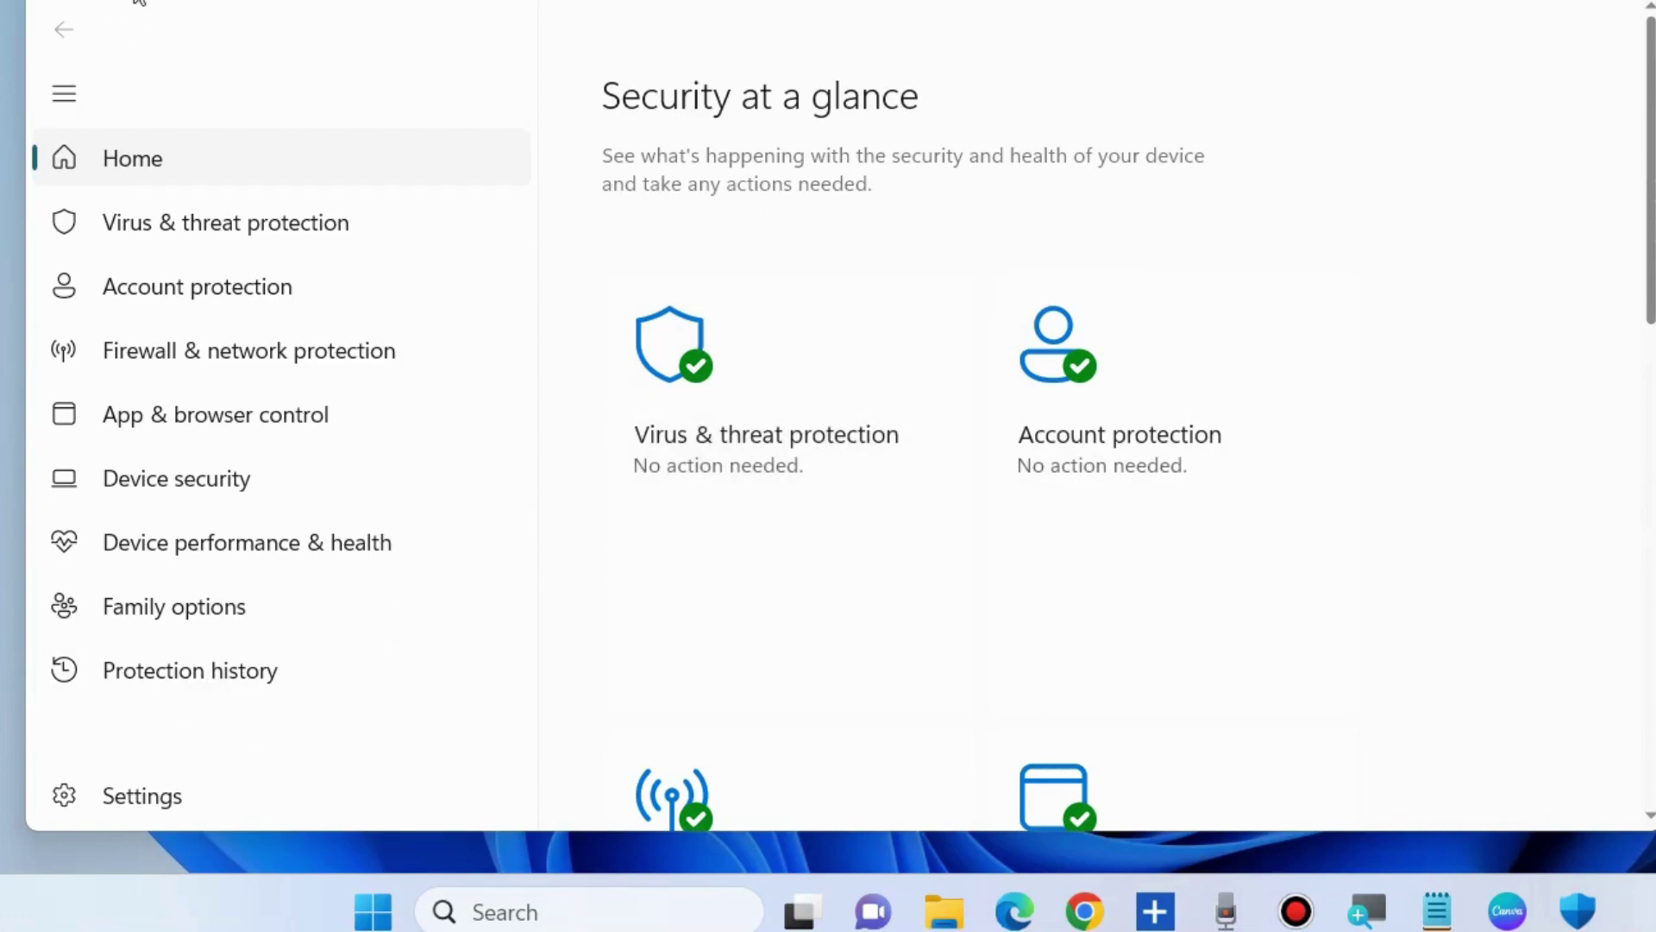
Open Protection history in the Windows Security sidebar to view past protection actions.
{"action": "left_click", "coordinate": [191, 673]}
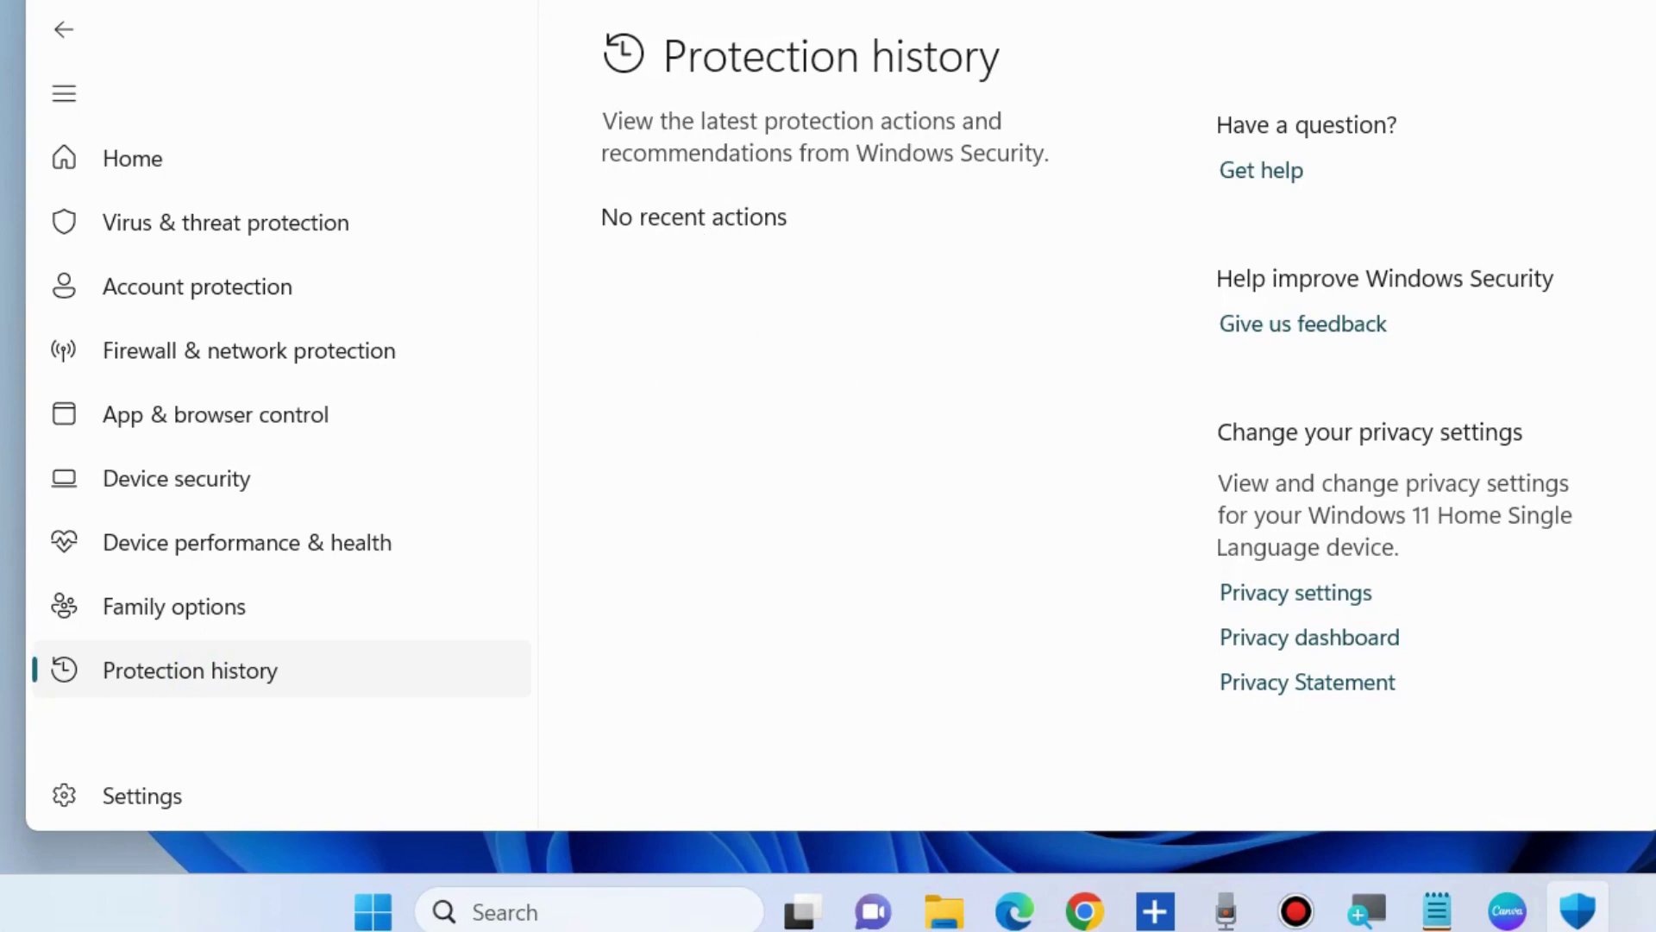
Close Windows Security and open Windows Settings from the Start button's right-click menu.
{"action": "key", "text": "alt+F4"}
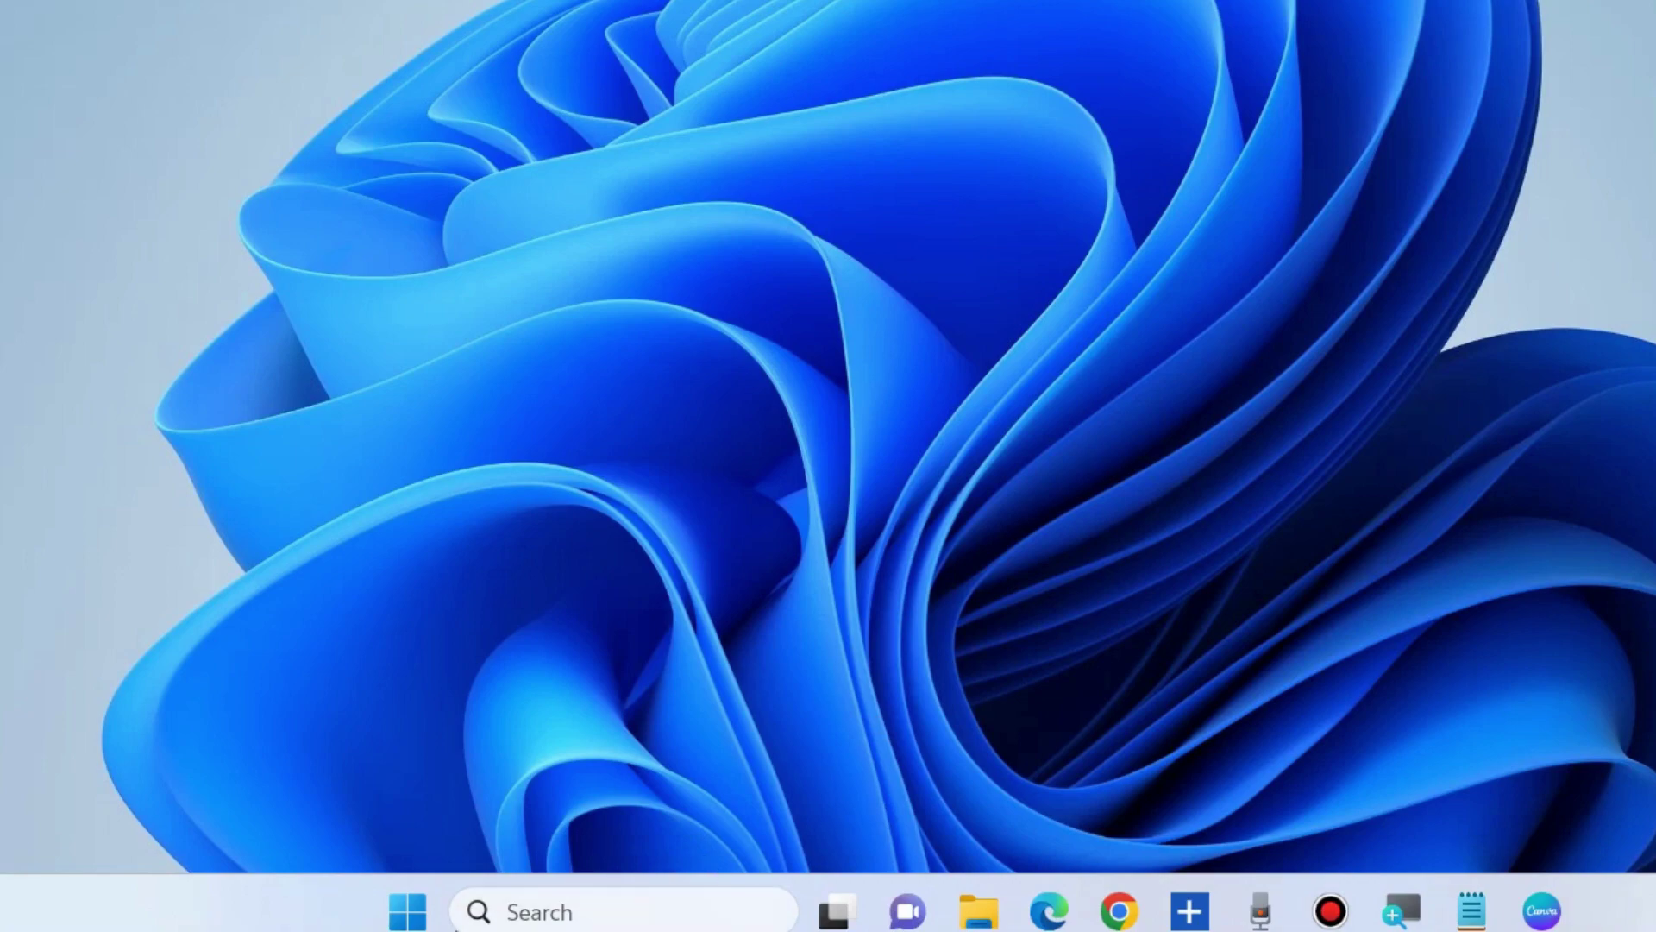
{"action": "right_click", "coordinate": [407, 911]}
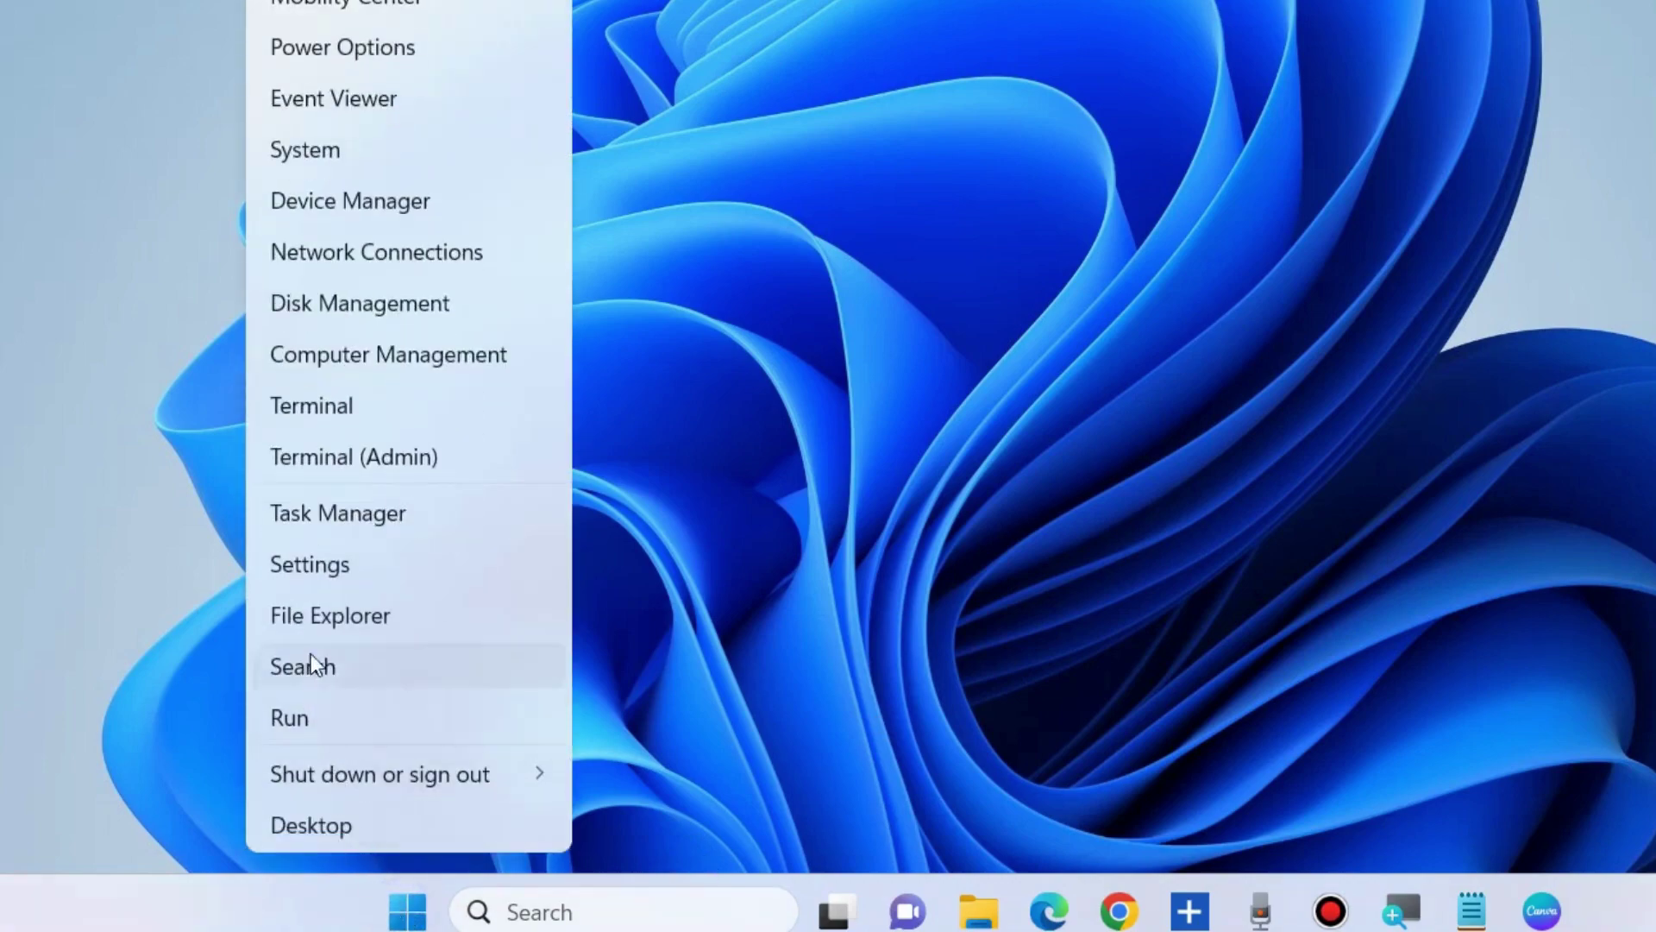
{"action": "left_click", "coordinate": [314, 565]}
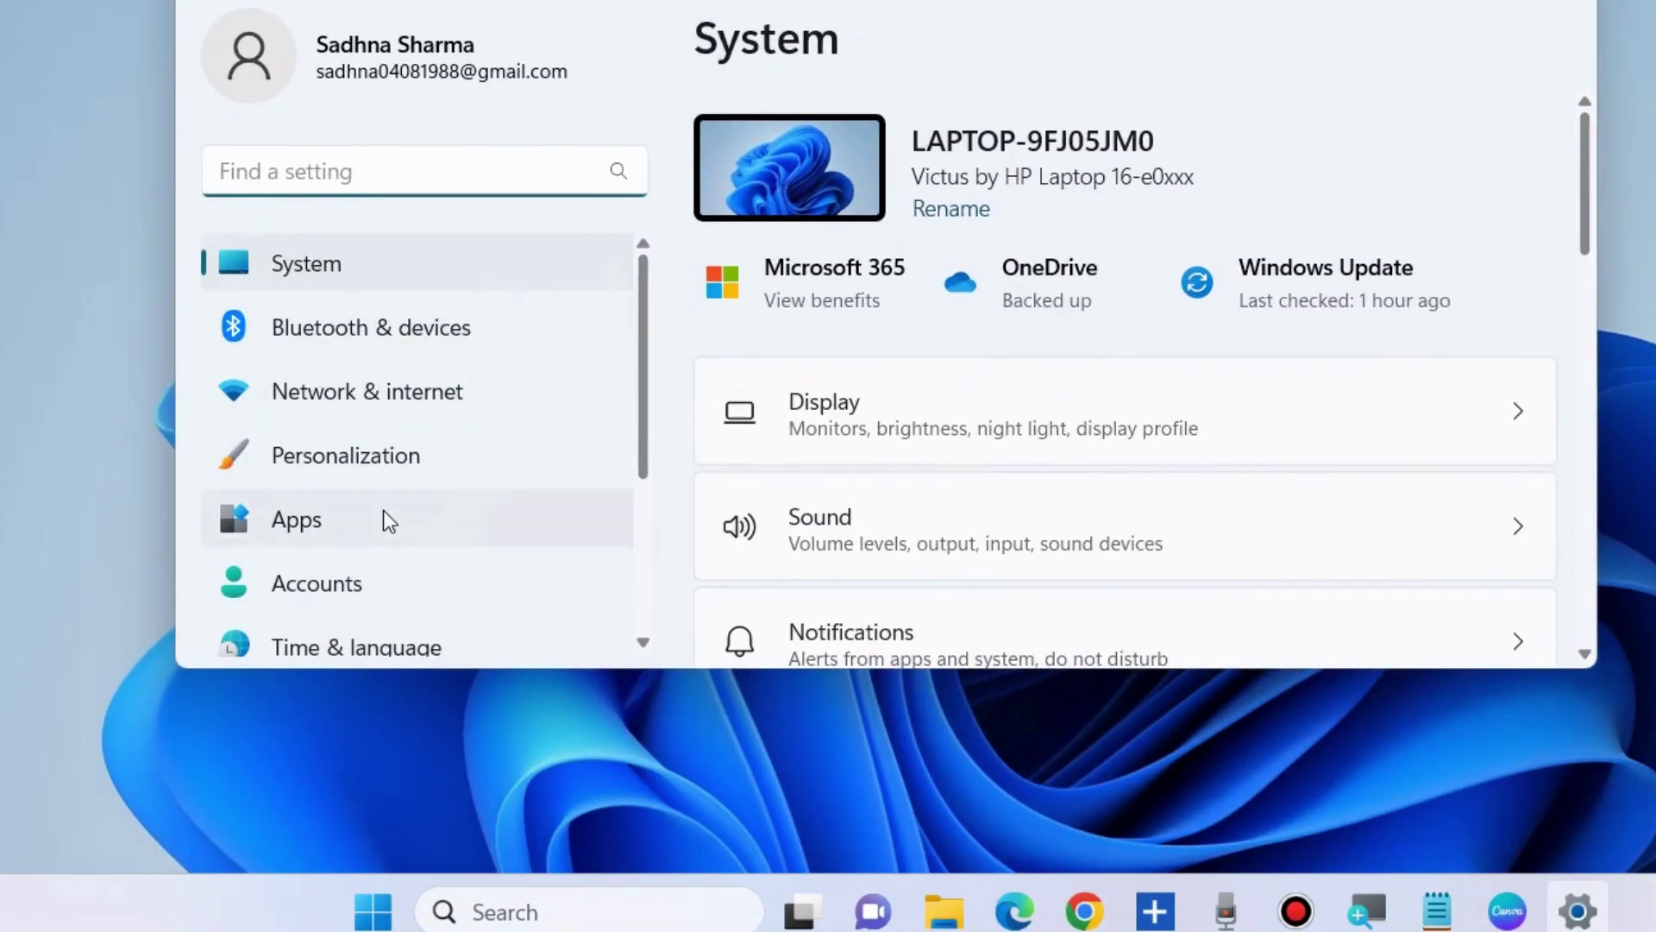
{"action": "scroll", "coordinate": [383, 510], "scroll_direction": "down", "scroll_amount": 3}
Open the Windows Update page and highlight the first two pending update titles, including the 2023-04 Cumulative Update.
{"action": "left_click", "coordinate": [363, 629]}
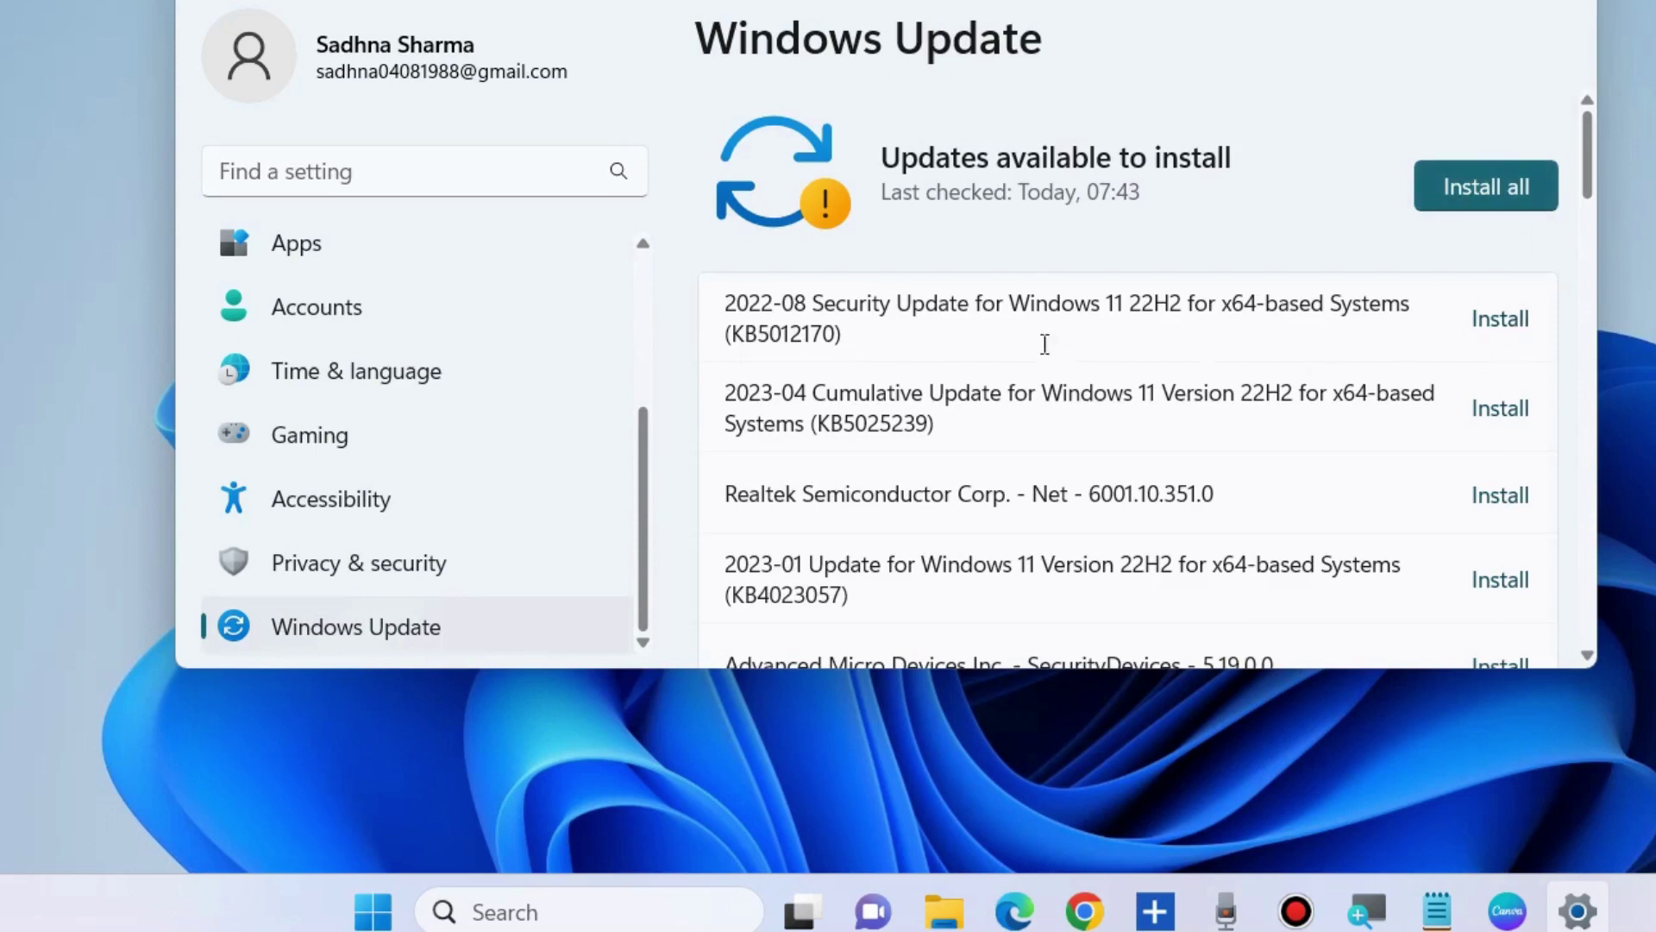
{"action": "left_click_drag", "start_coordinate": [733, 309], "coordinate": [930, 324]}
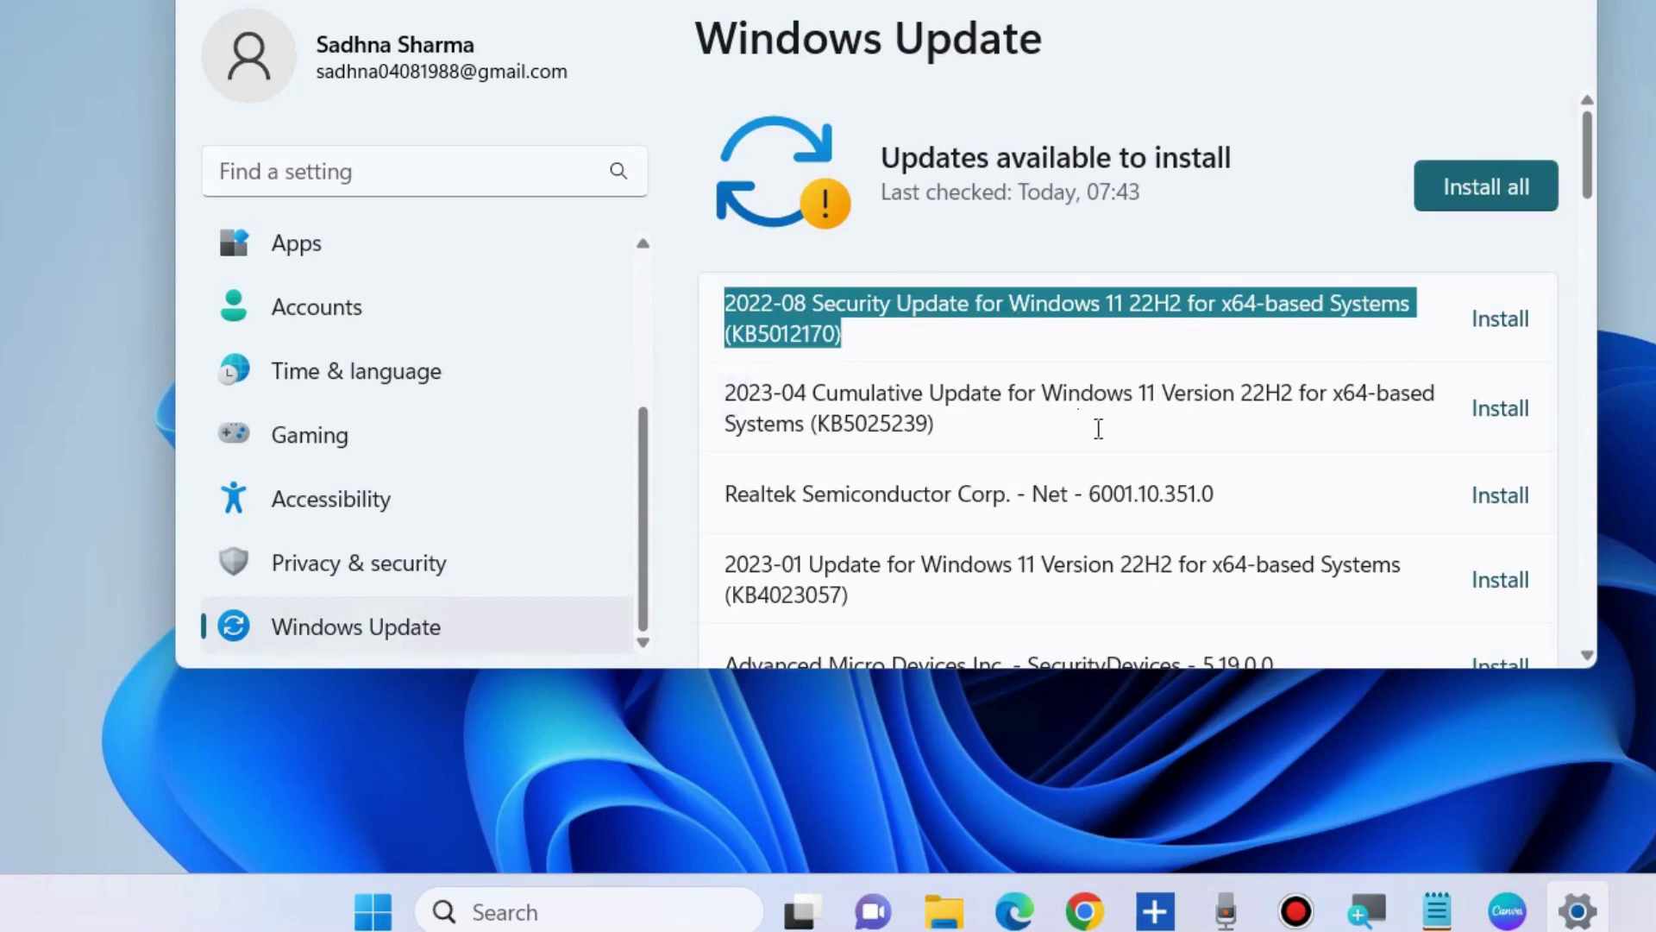
{"action": "left_click_drag", "start_coordinate": [1061, 429], "coordinate": [709, 380]}
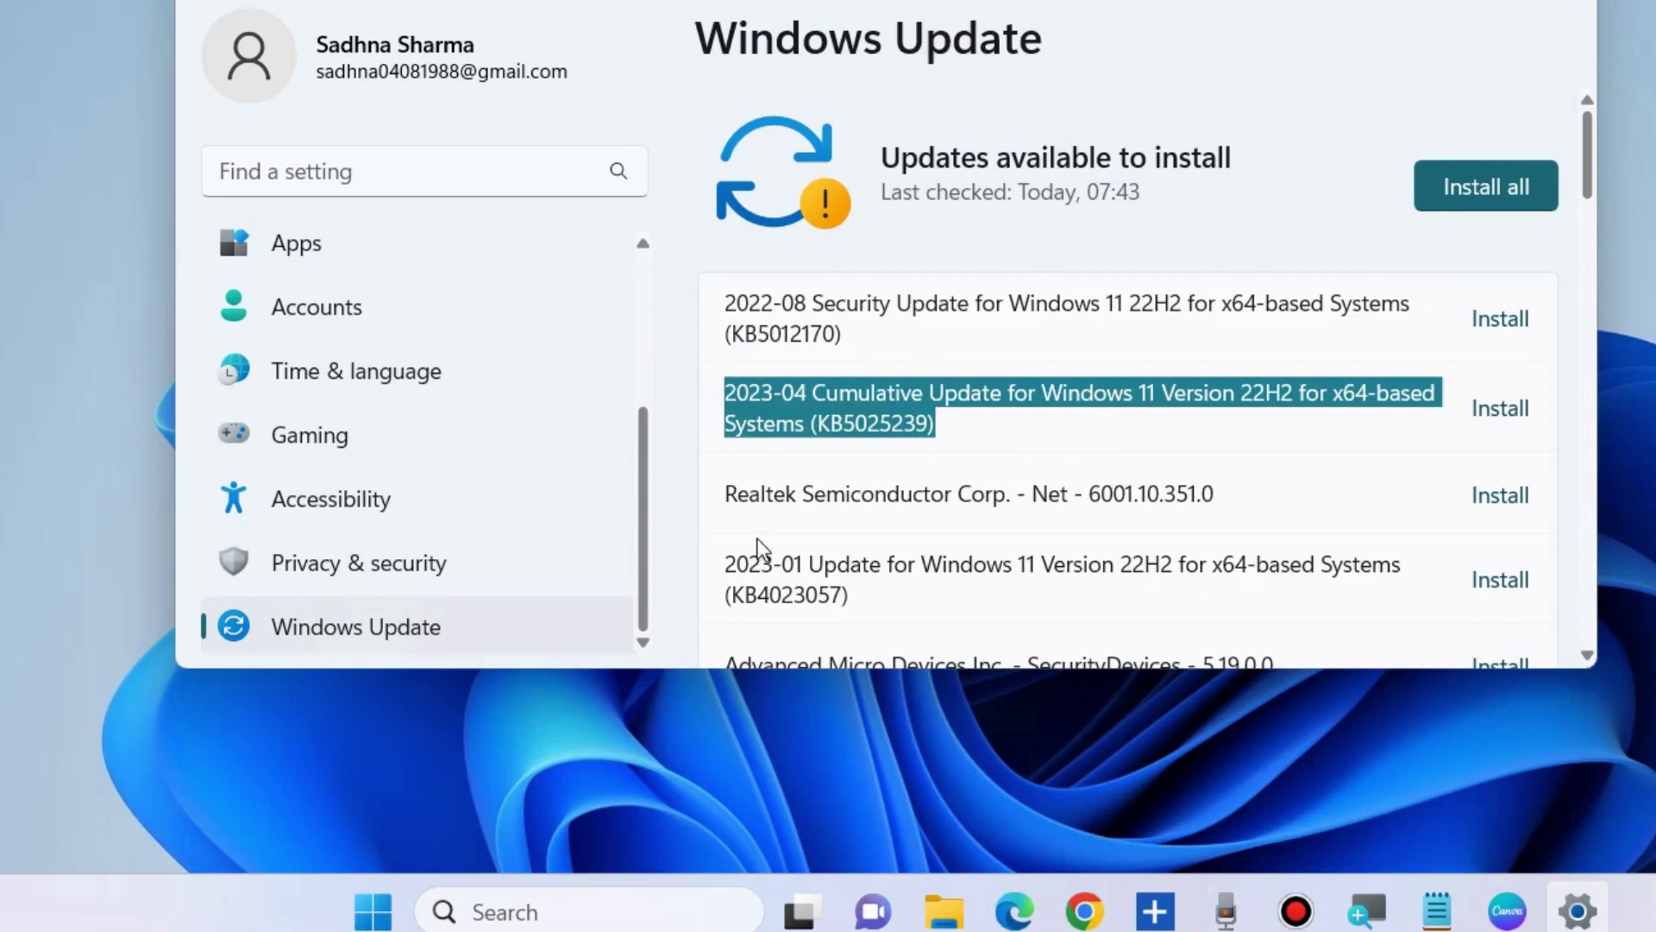
Scroll down through the pending AMD and Realtek driver updates and back up toward Install all.
{"action": "scroll", "coordinate": [955, 505], "scroll_direction": "down", "scroll_amount": 1}
{"action": "scroll", "coordinate": [955, 504], "scroll_direction": "down", "scroll_amount": 3}
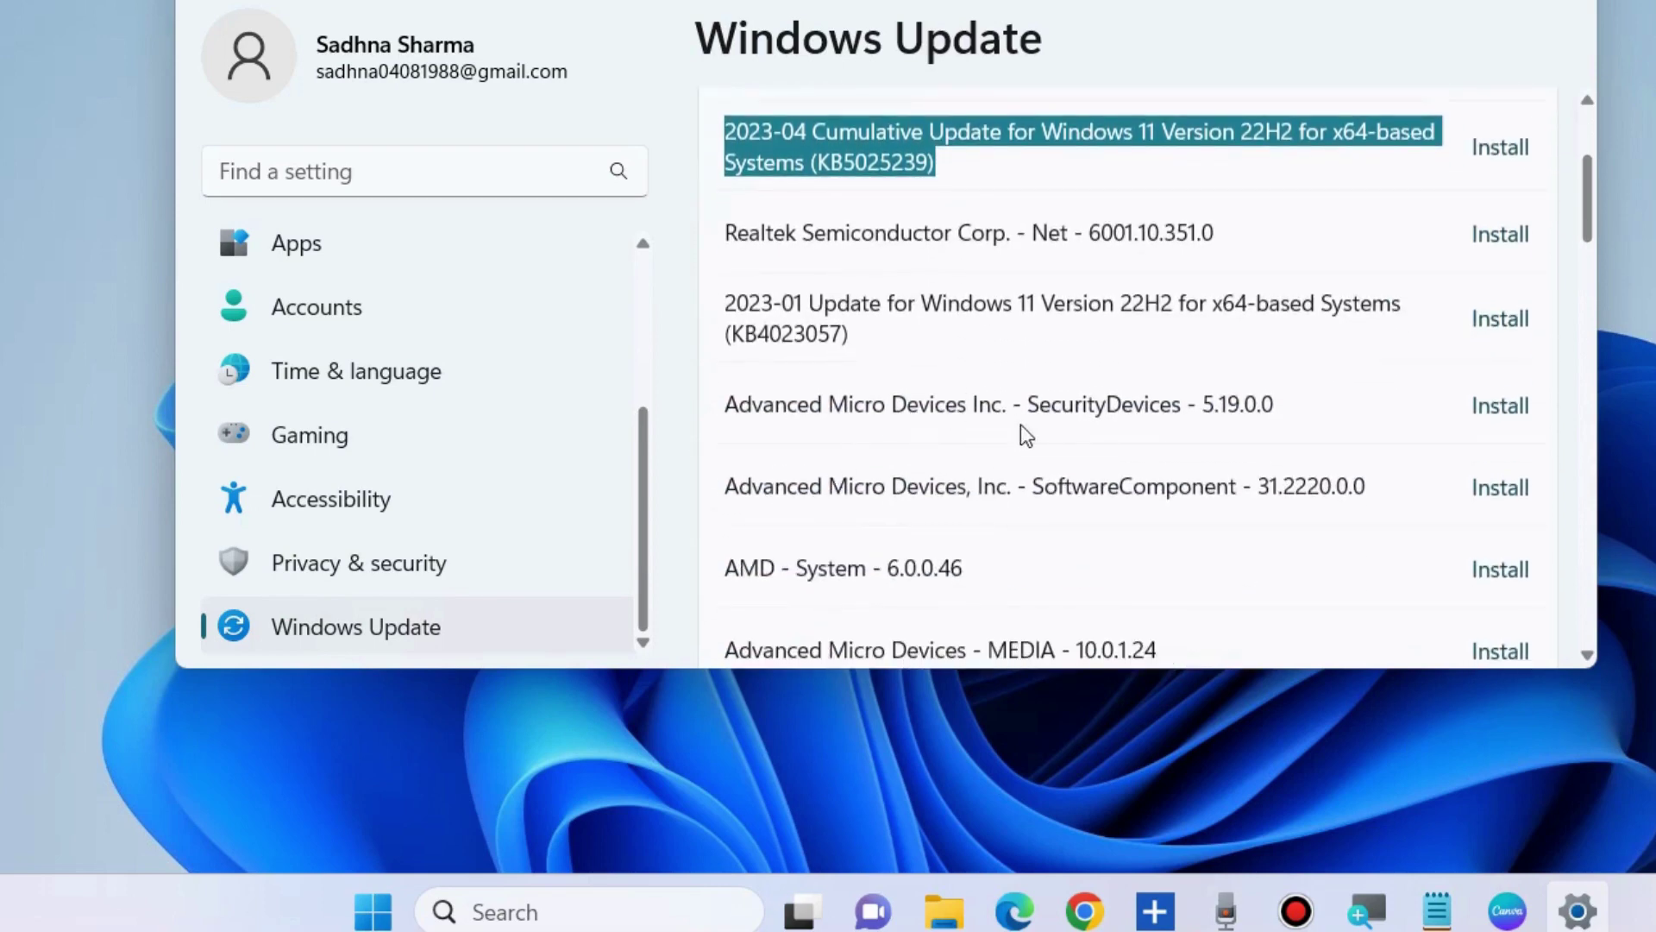
{"action": "scroll", "coordinate": [1038, 512], "scroll_direction": "down", "scroll_amount": 6}
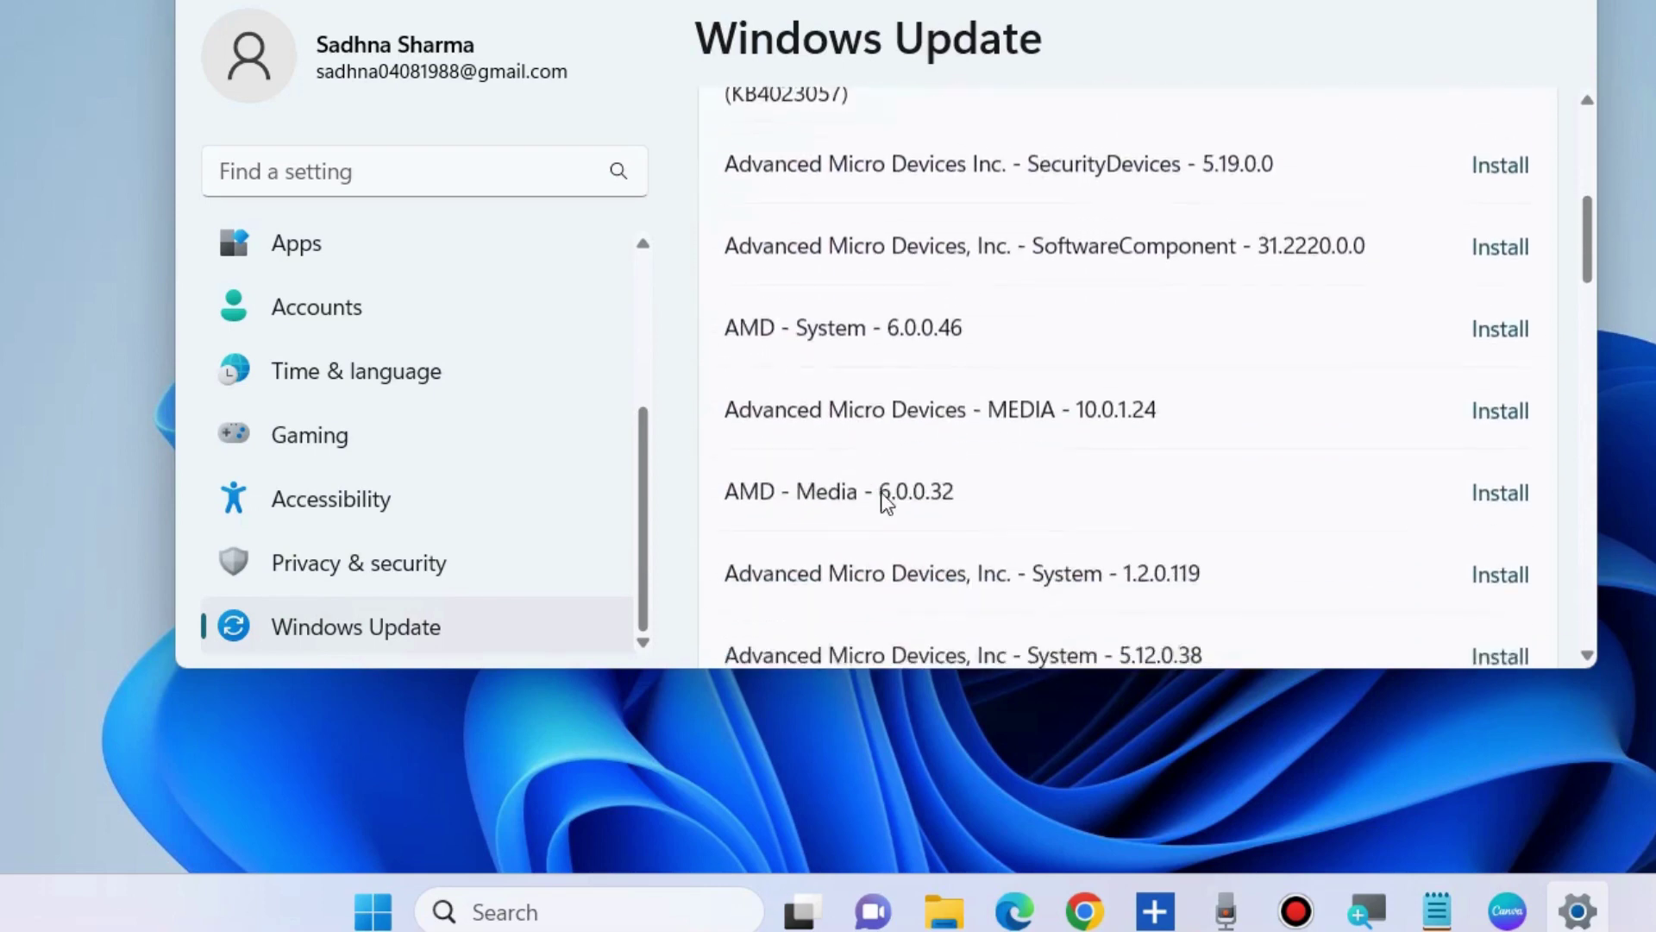
{"action": "scroll", "coordinate": [1102, 425], "scroll_direction": "down", "scroll_amount": 4}
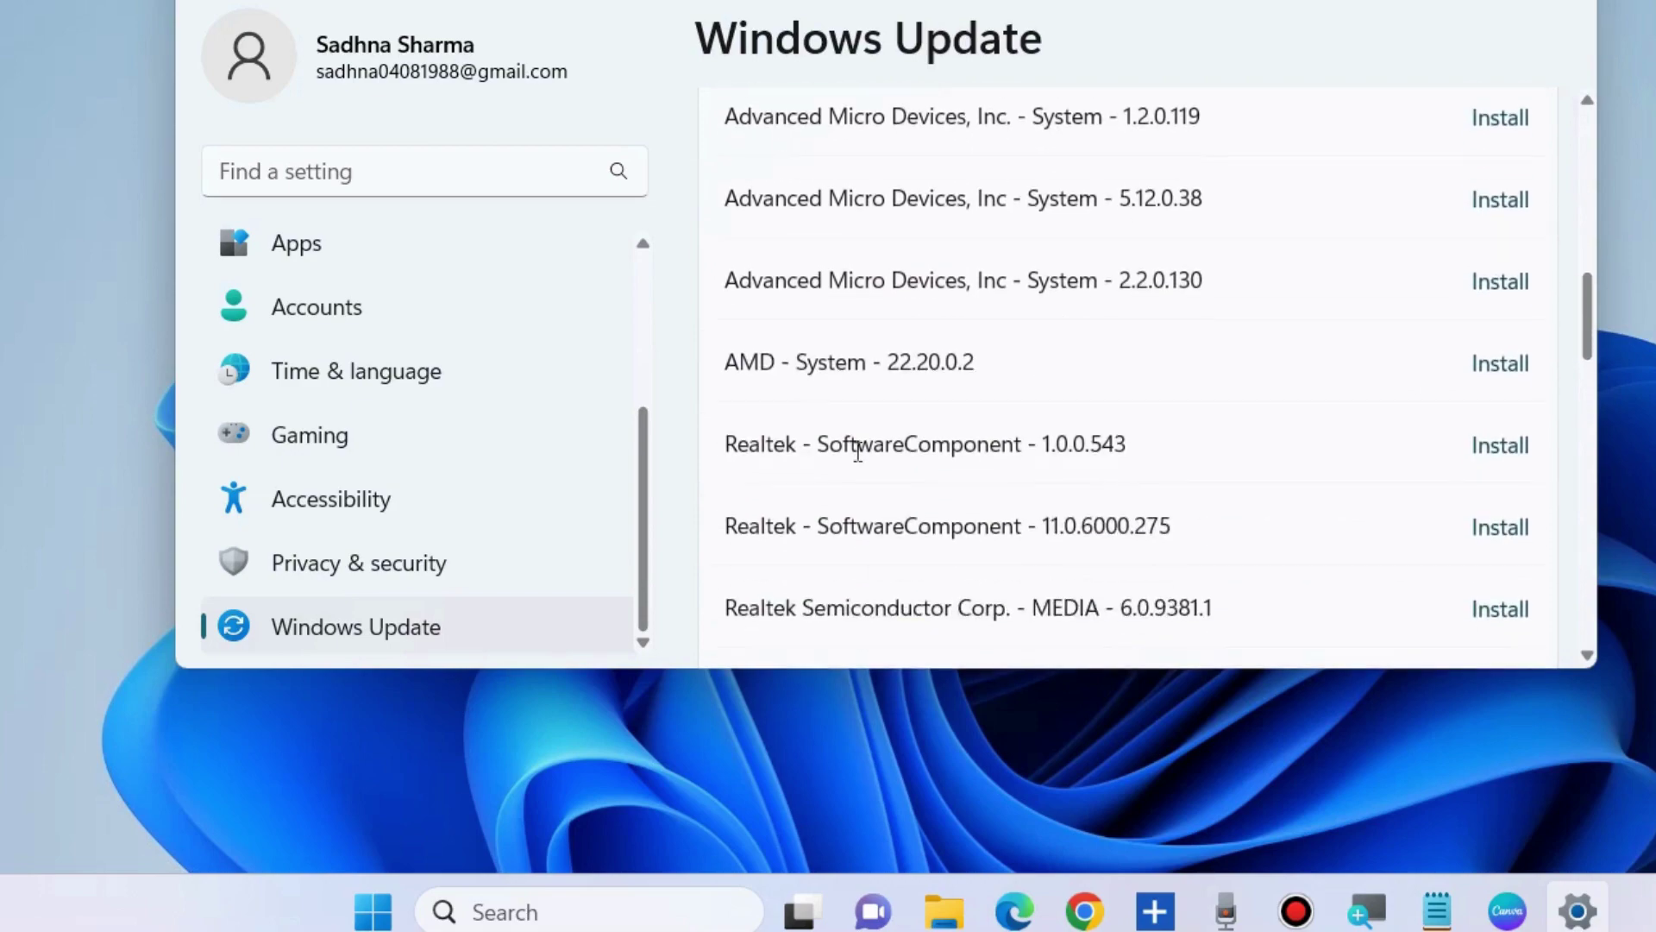
{"action": "scroll", "coordinate": [916, 490], "scroll_direction": "down", "scroll_amount": 15}
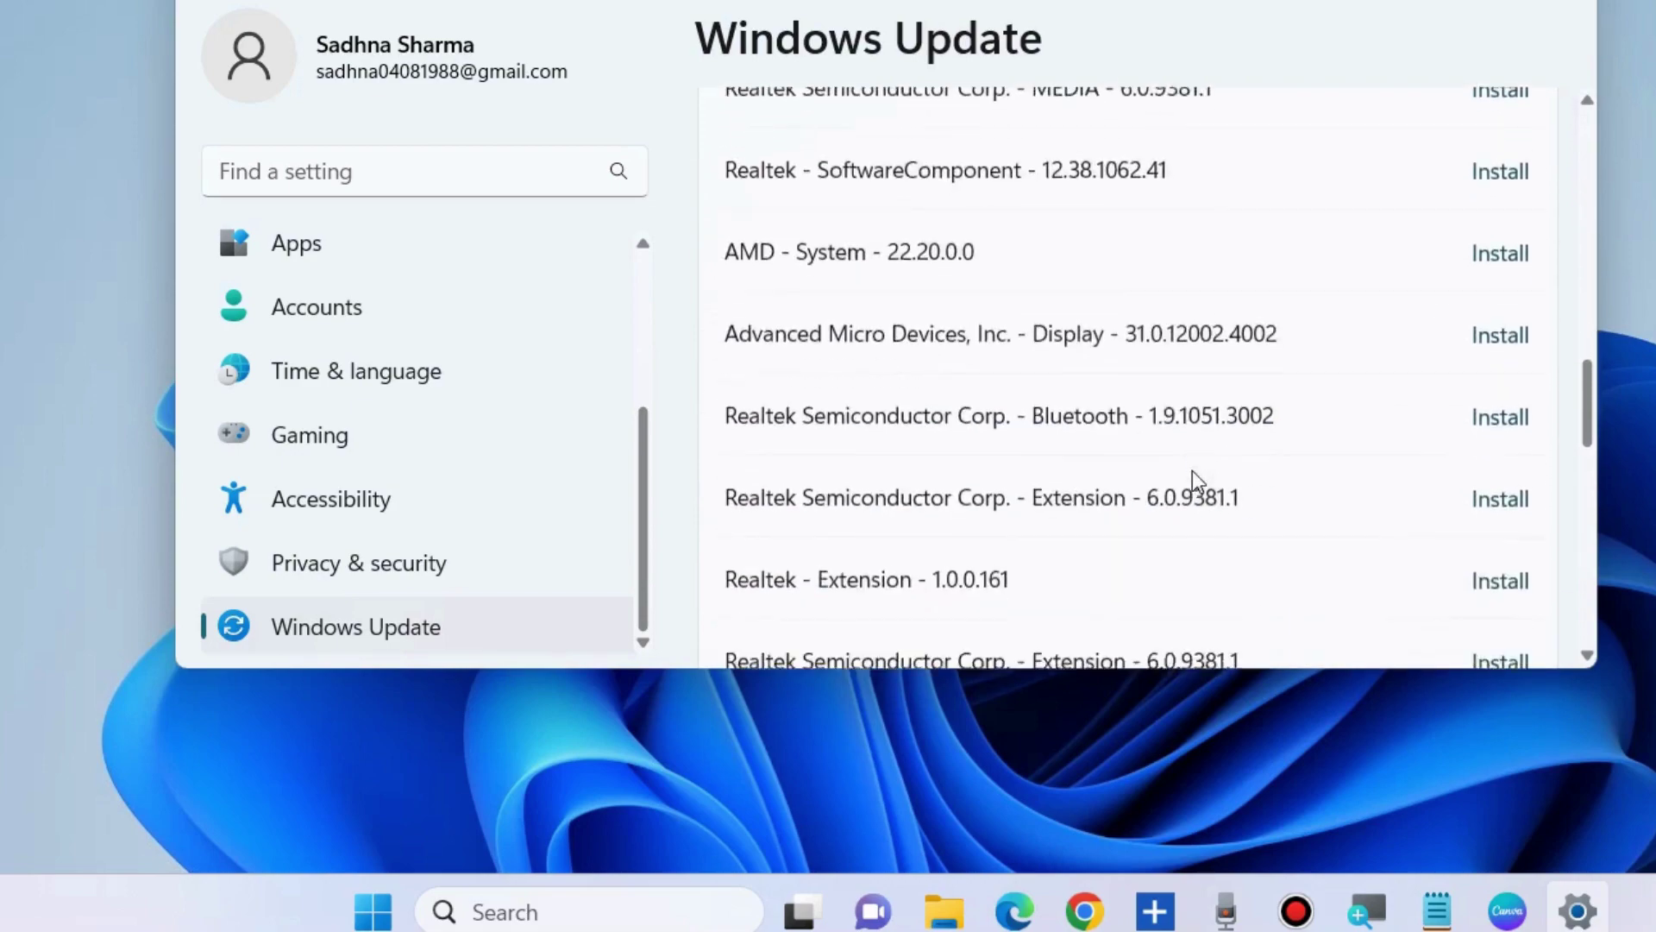
{"action": "scroll", "coordinate": [1251, 512], "scroll_direction": "up", "scroll_amount": 15}
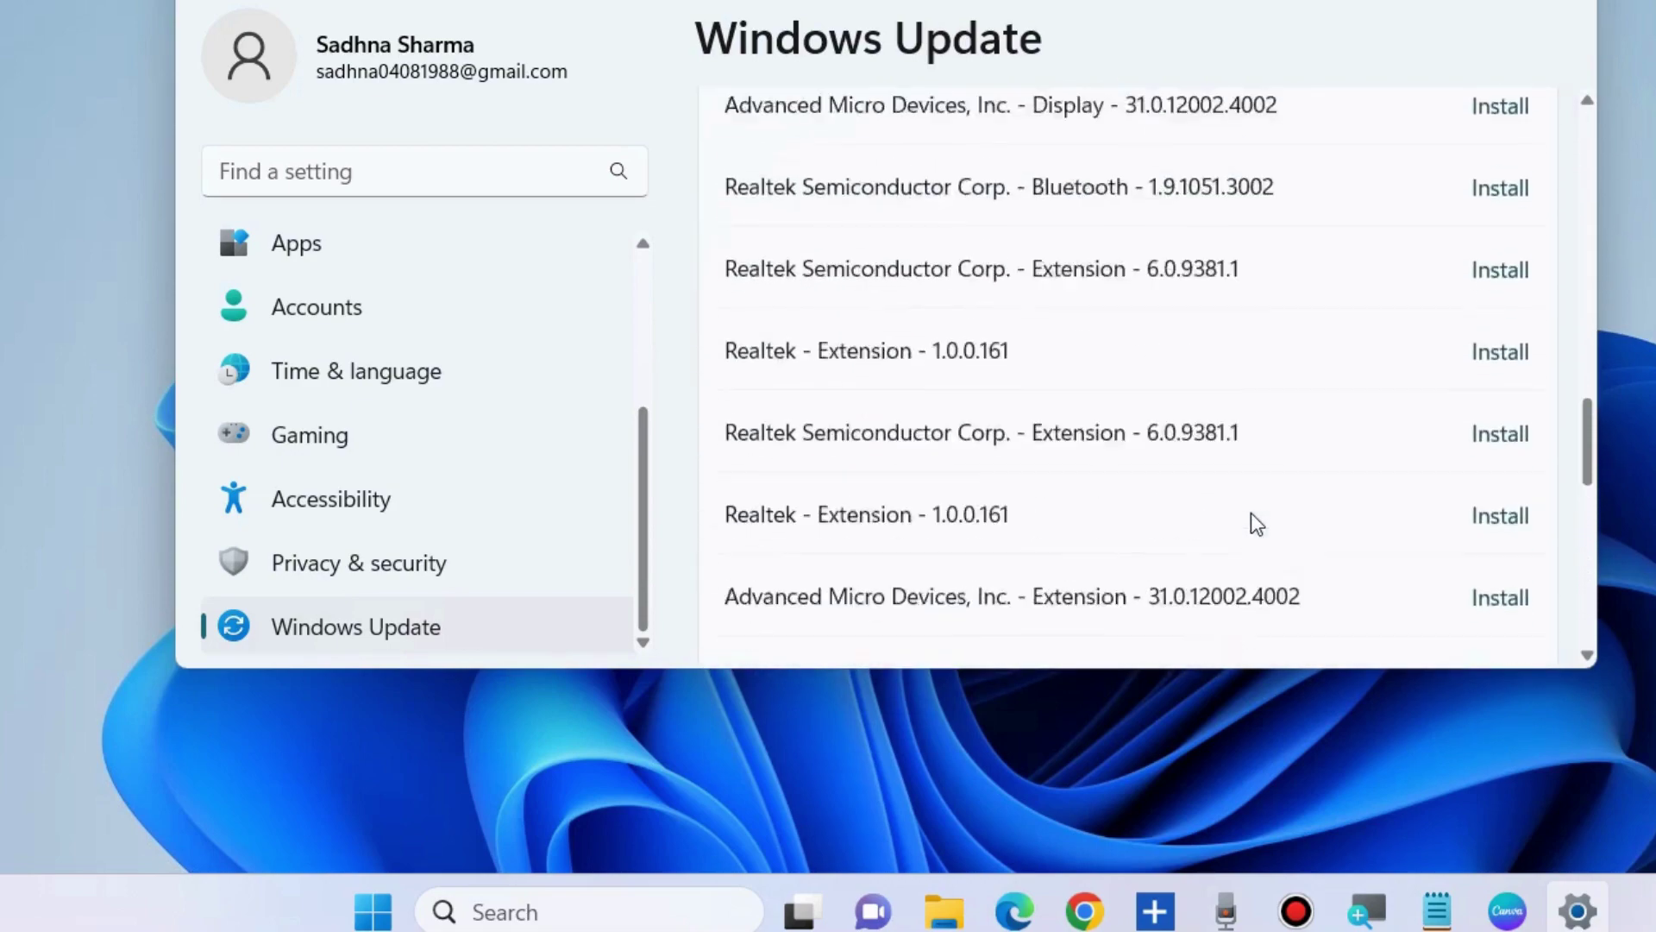
{"action": "scroll", "coordinate": [1255, 513], "scroll_direction": "up", "scroll_amount": 3}
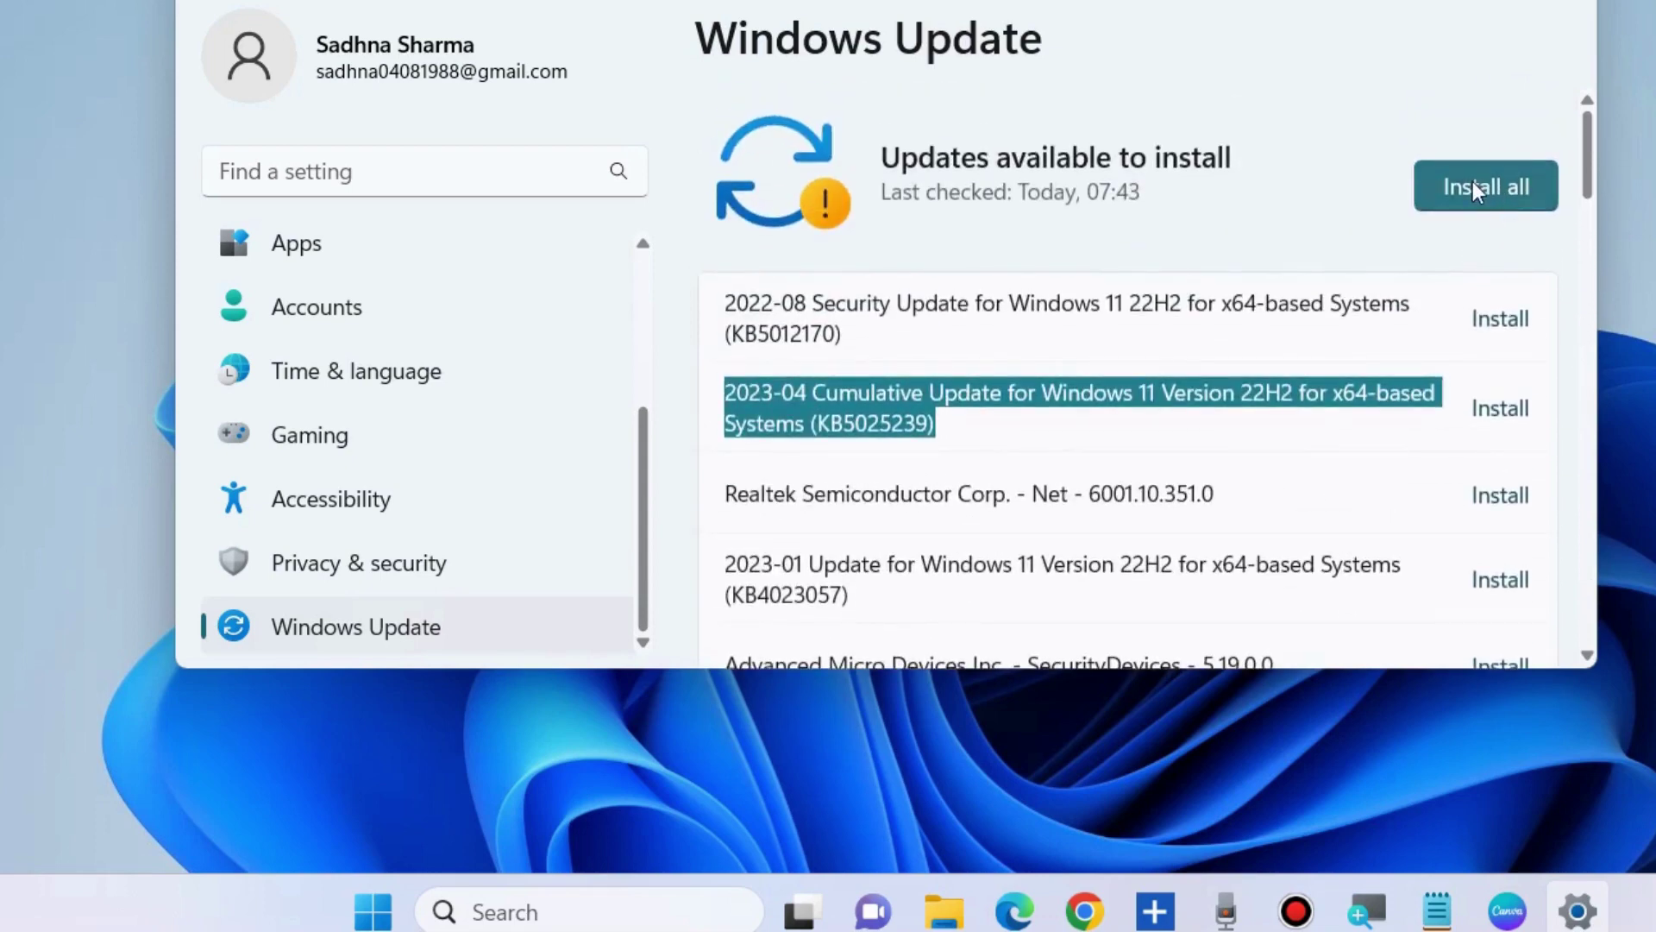
Close Settings, launch Run from the Start right-click menu, and centre the Run dialog.
{"action": "key", "text": "alt+F4"}
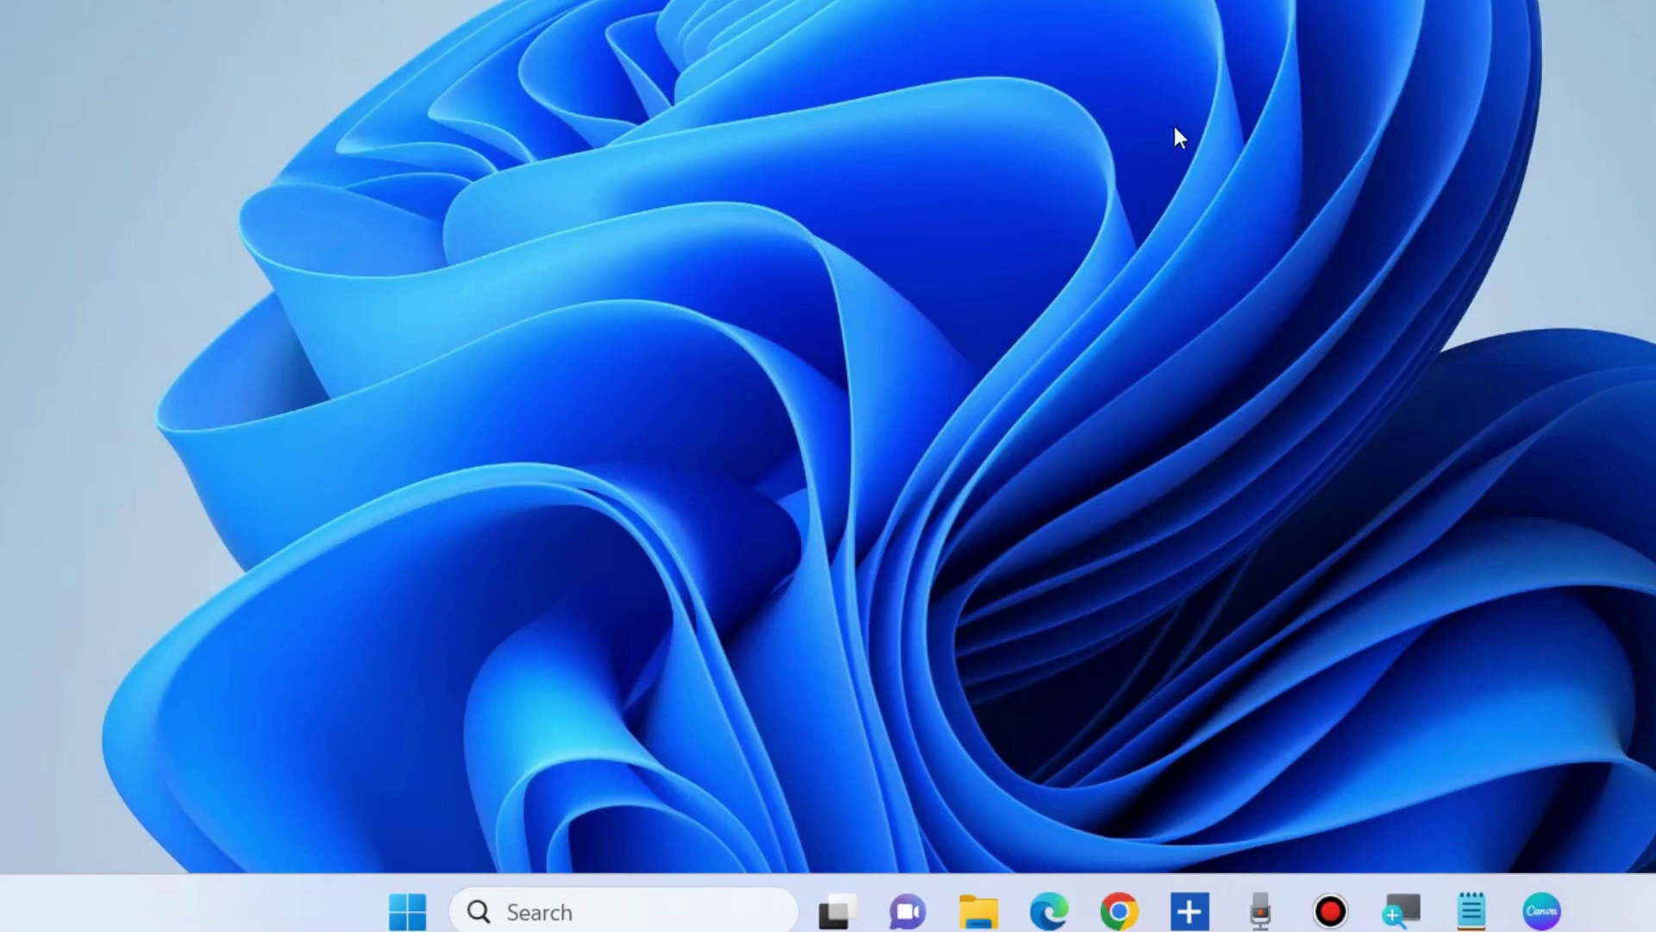
{"action": "right_click", "coordinate": [413, 910]}
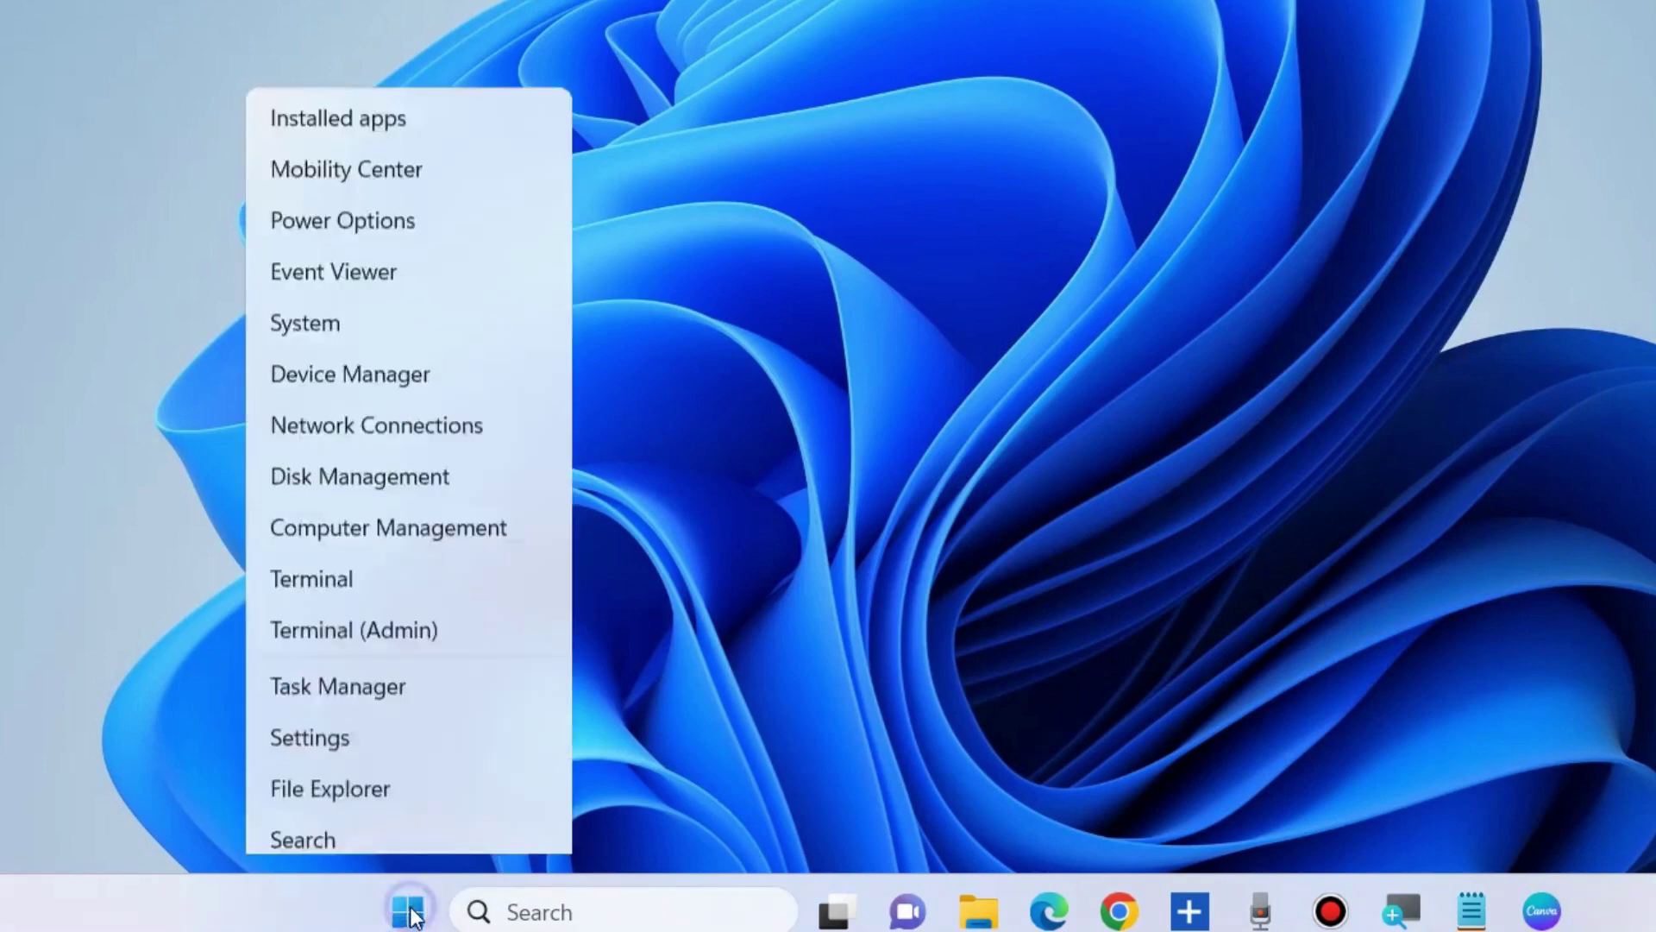
{"action": "left_click", "coordinate": [301, 723]}
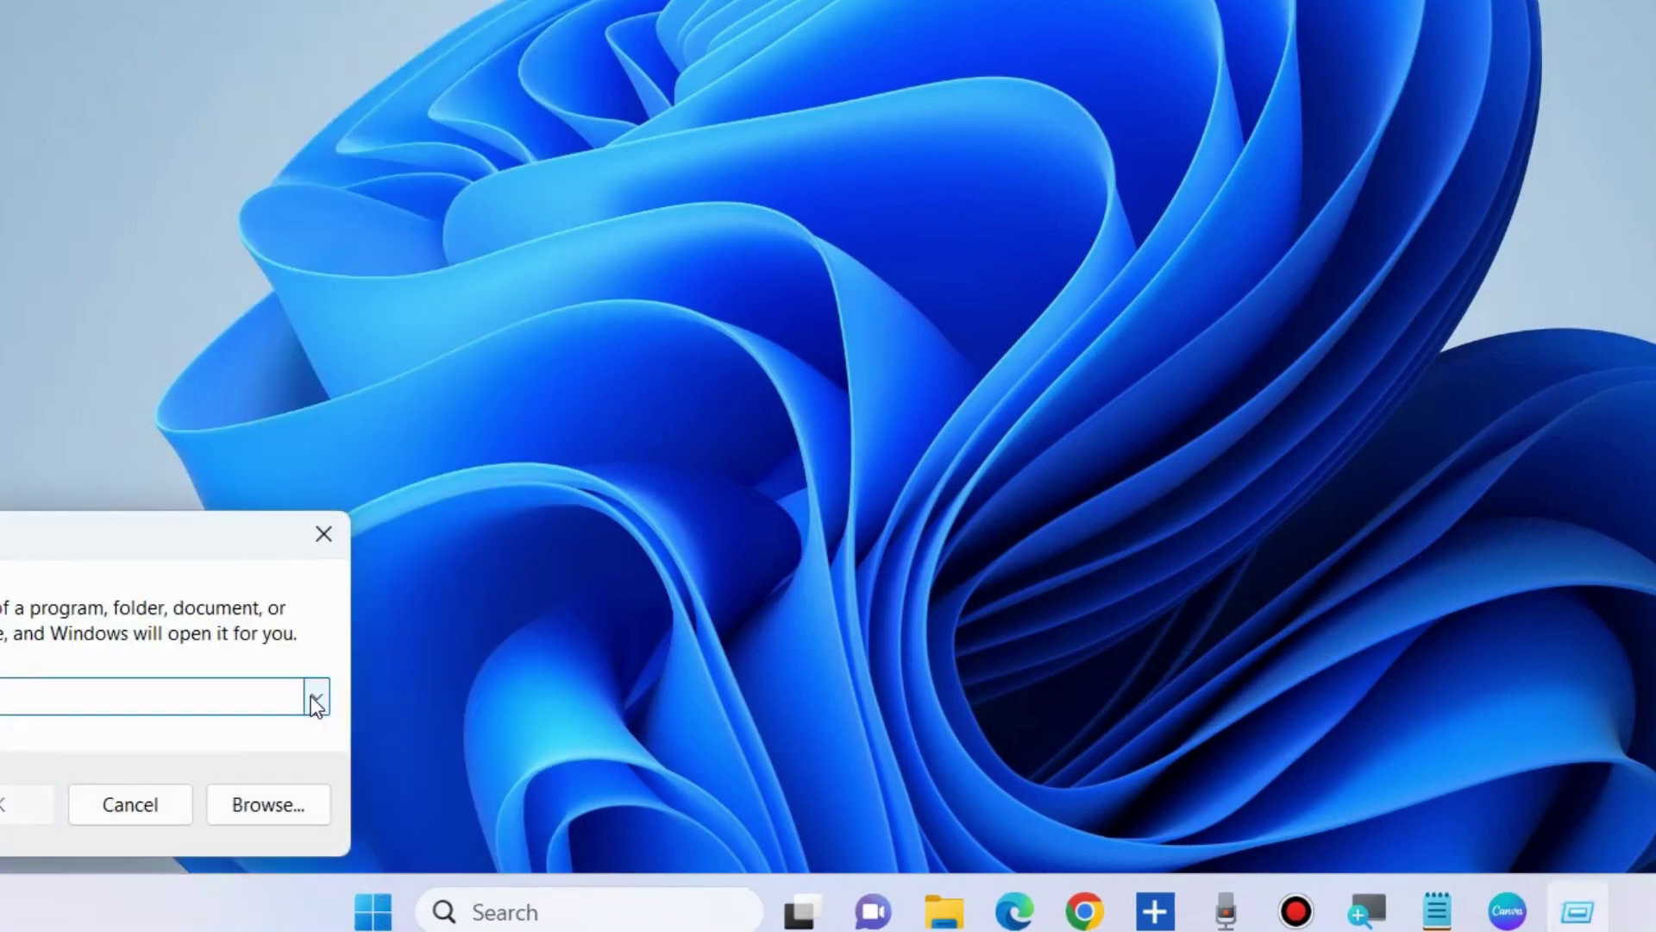
{"action": "left_click_drag", "start_coordinate": [151, 524], "coordinate": [966, 207]}
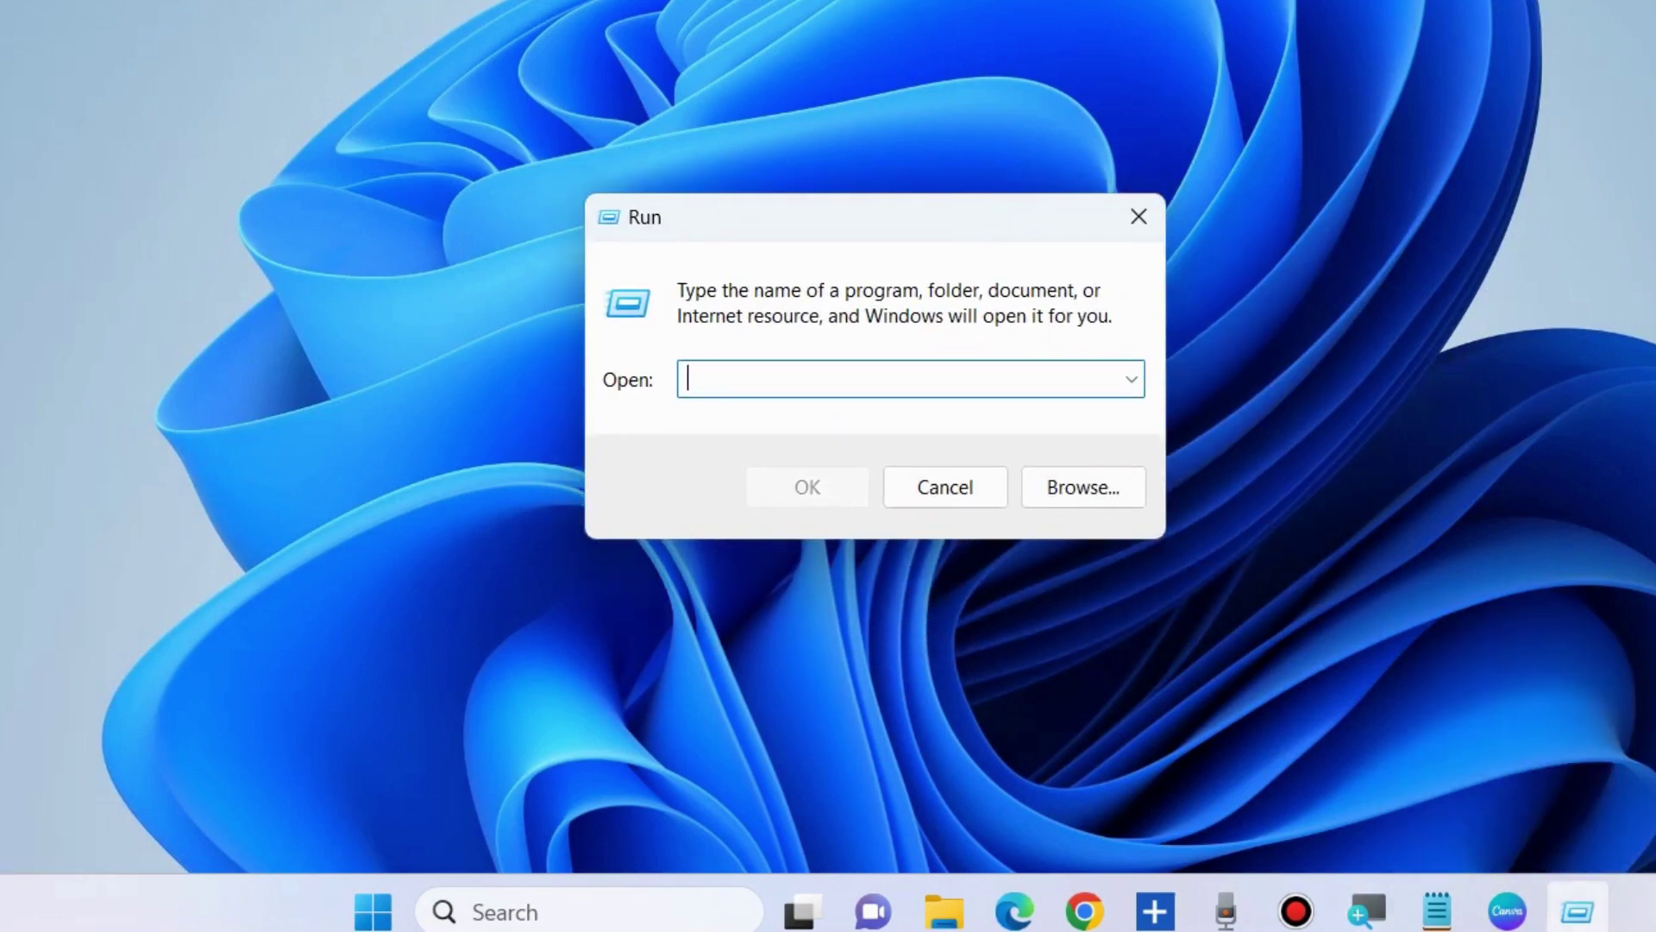
Place Notepad beside Run and select the path C:\ProgramData\Microsoft\Windows Defender\Scans\History.
{"action": "left_click", "coordinate": [1436, 910]}
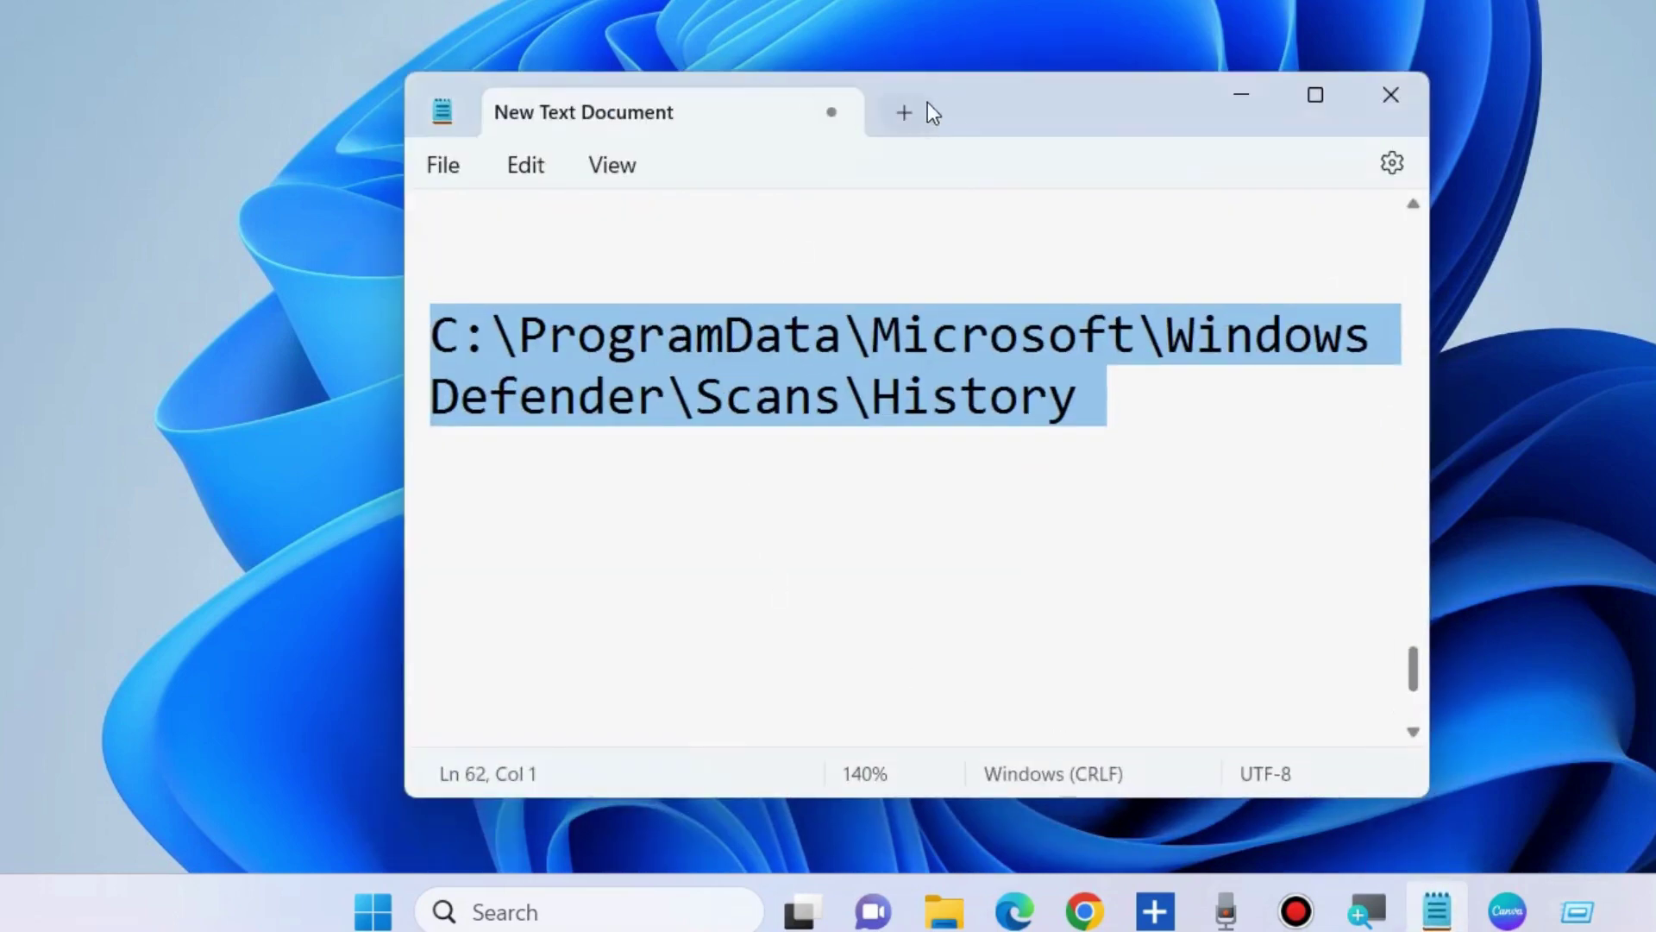
{"action": "left_click_drag", "start_coordinate": [928, 102], "coordinate": [1143, 170]}
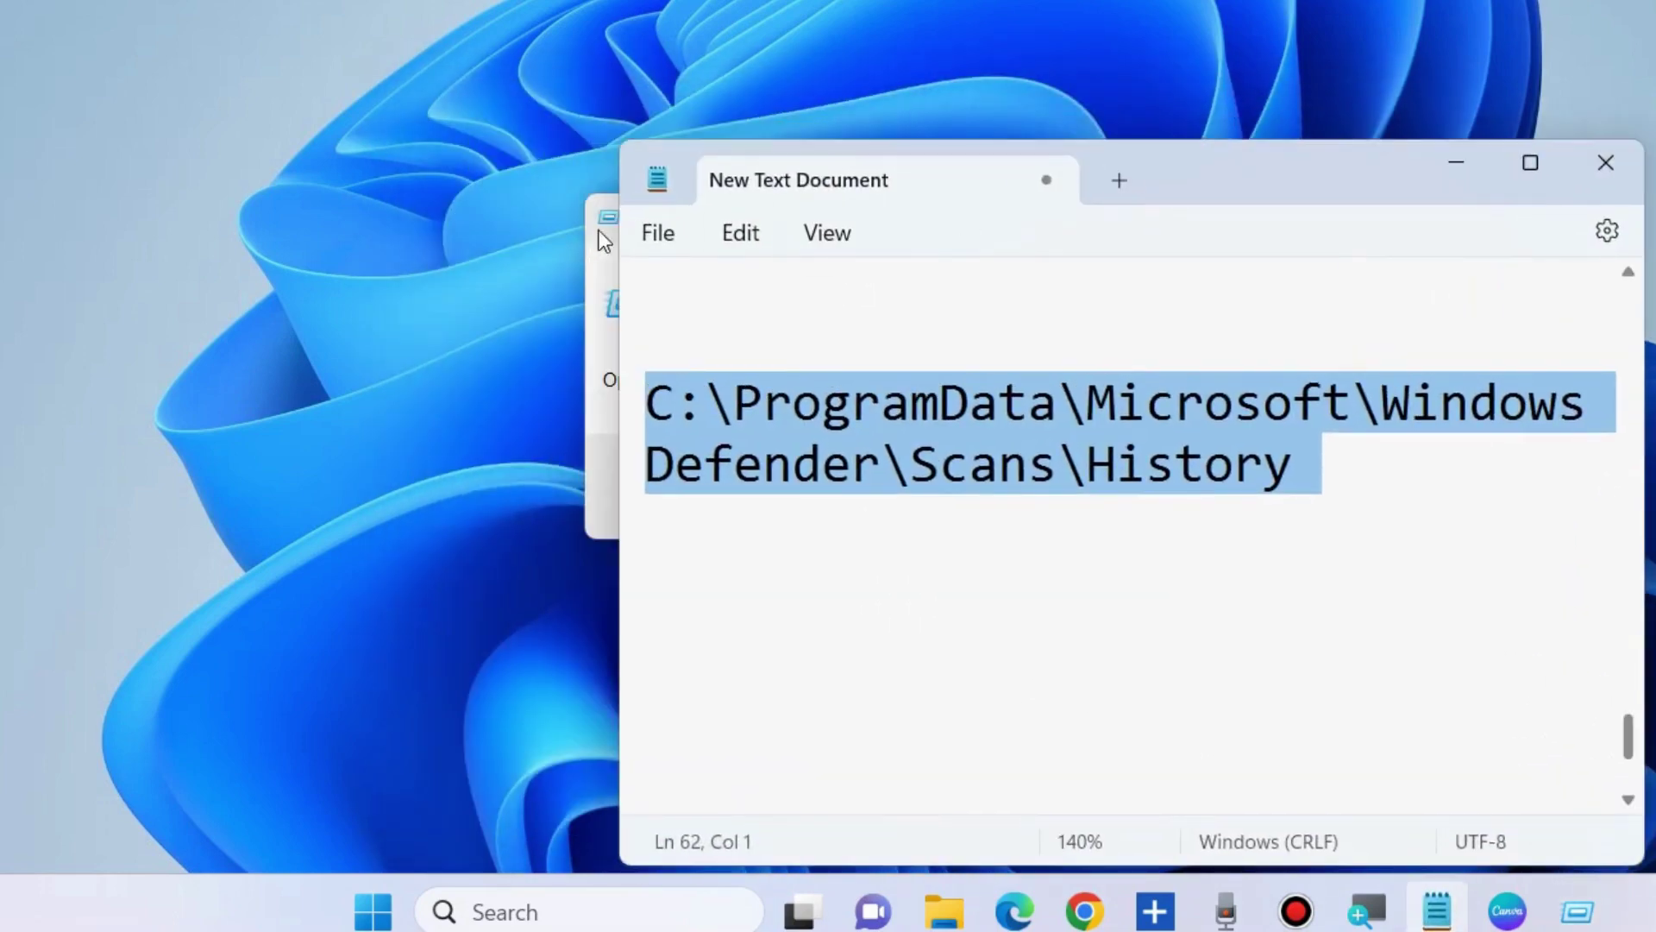
{"action": "left_click_drag", "start_coordinate": [604, 240], "coordinate": [598, 31]}
{"action": "left_click", "coordinate": [852, 466]}
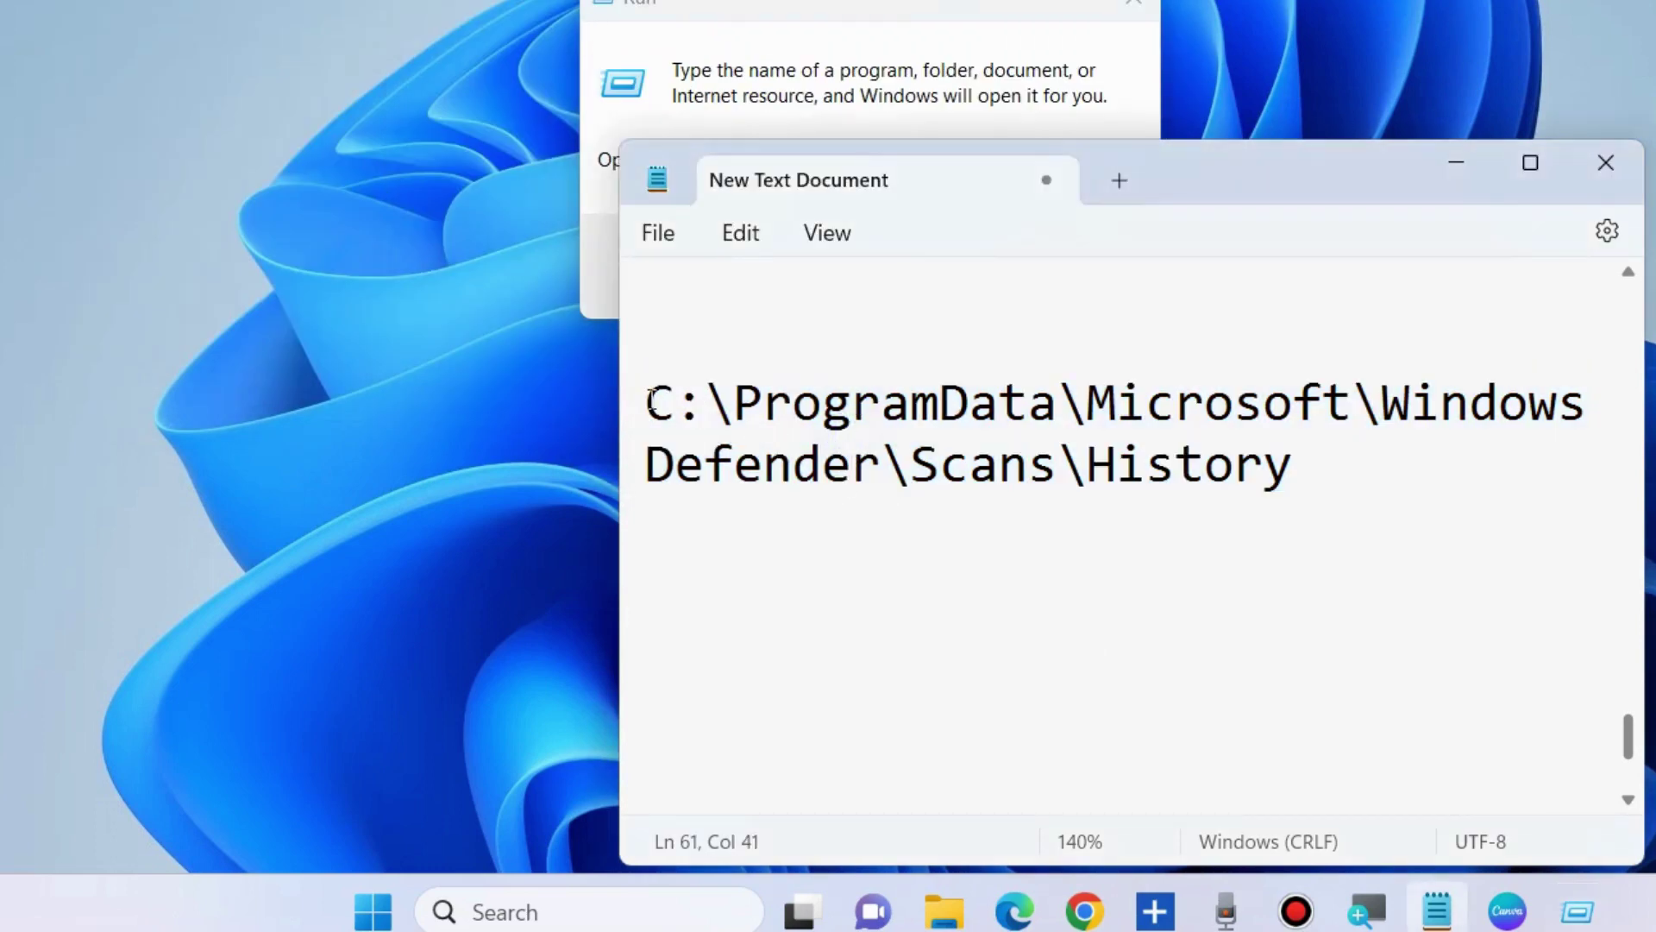
{"action": "left_click_drag", "start_coordinate": [649, 399], "coordinate": [1330, 450]}
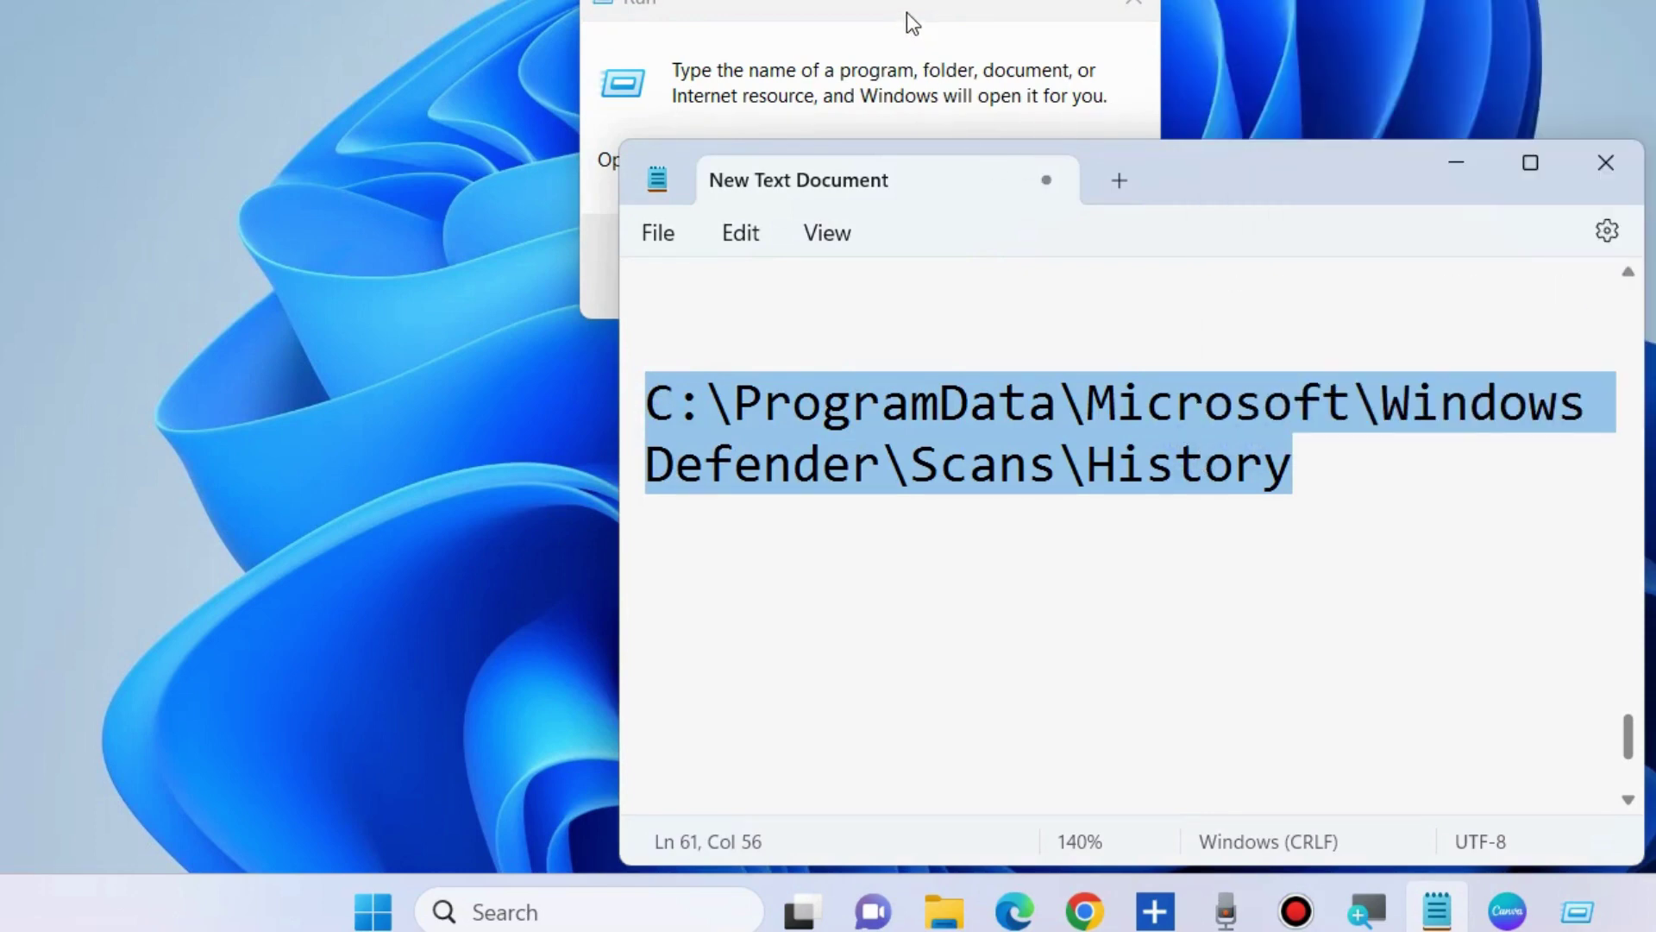
Open C:\ProgramData\Microsoft\Windows Defender\Scans\History from the Run box and browse its contents.
{"action": "mouse_move", "coordinate": [908, 12]}
{"action": "left_mouse_down"}
{"action": "mouse_move", "coordinate": [883, 11]}
{"action": "mouse_move", "coordinate": [879, 101]}
{"action": "mouse_move", "coordinate": [888, 26]}
{"action": "left_mouse_up"}
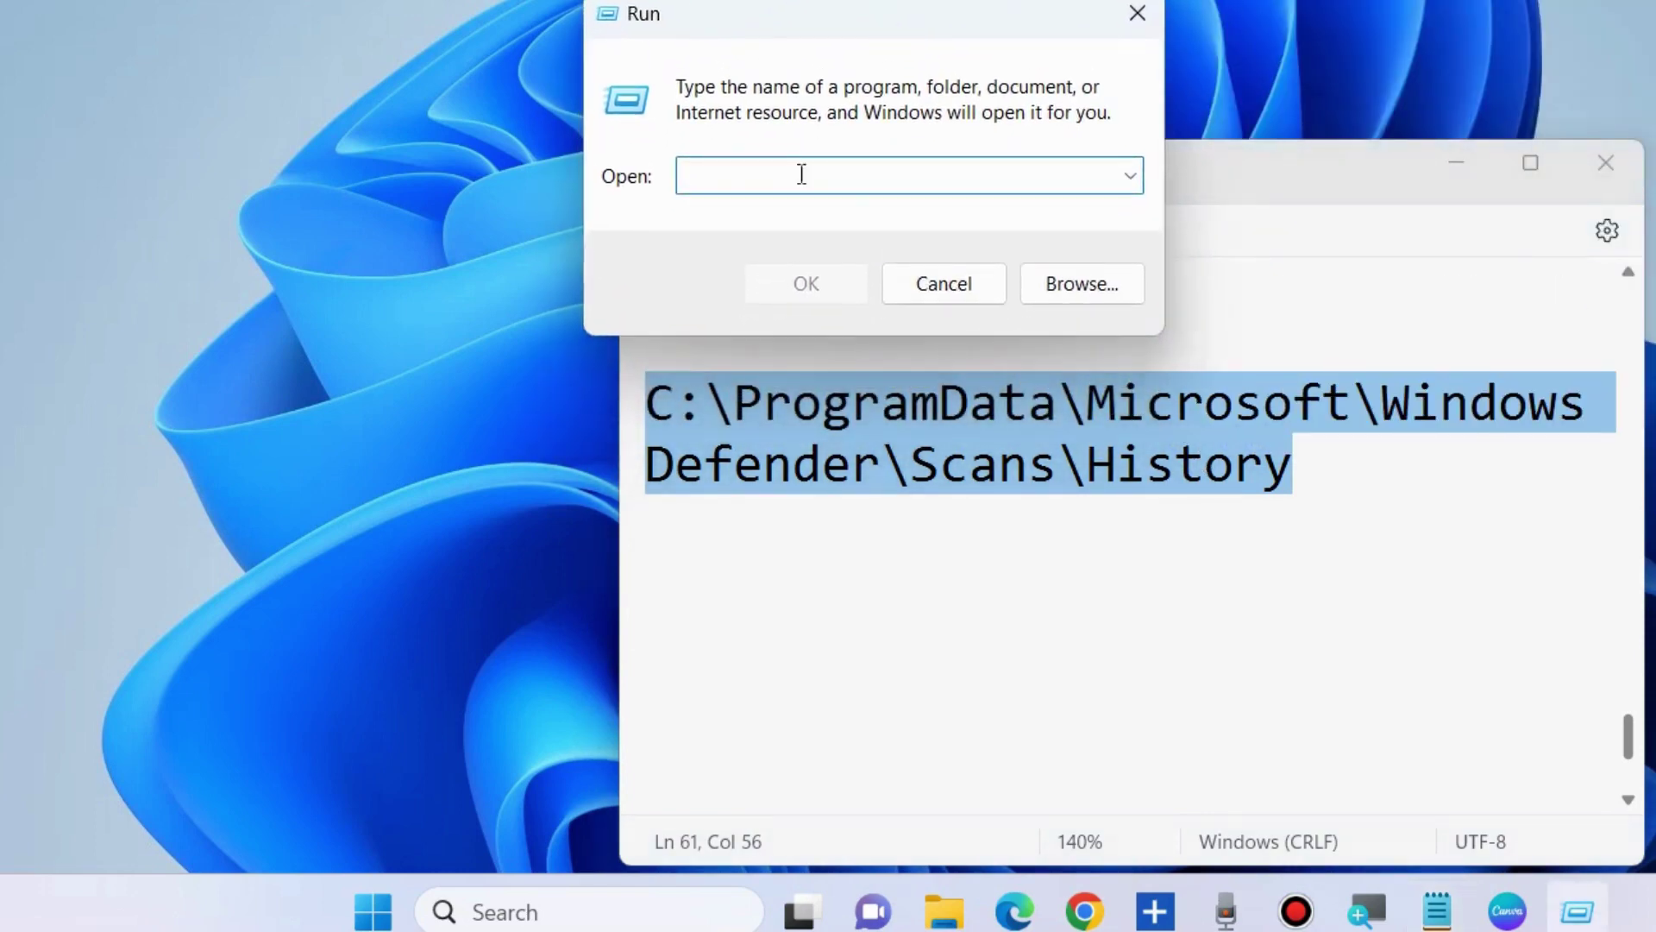
{"action": "type", "text": "C:\\ProgramData\\Microsoft\\Windows Defender\\Scans\\History"}
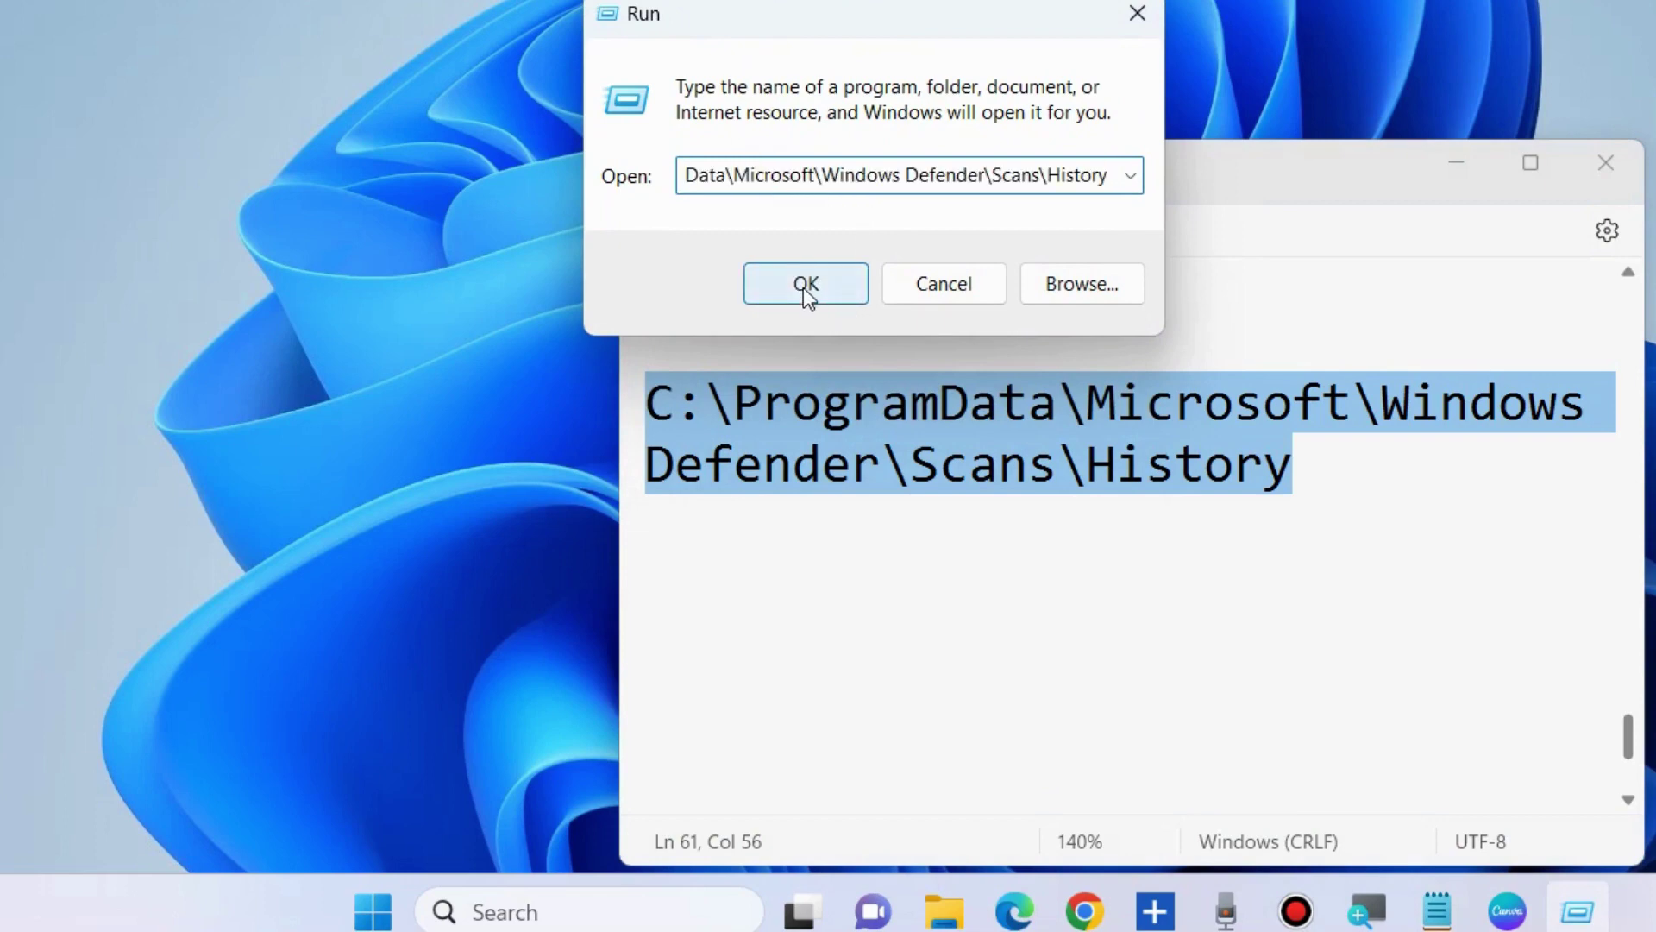
{"action": "left_click", "coordinate": [807, 285]}
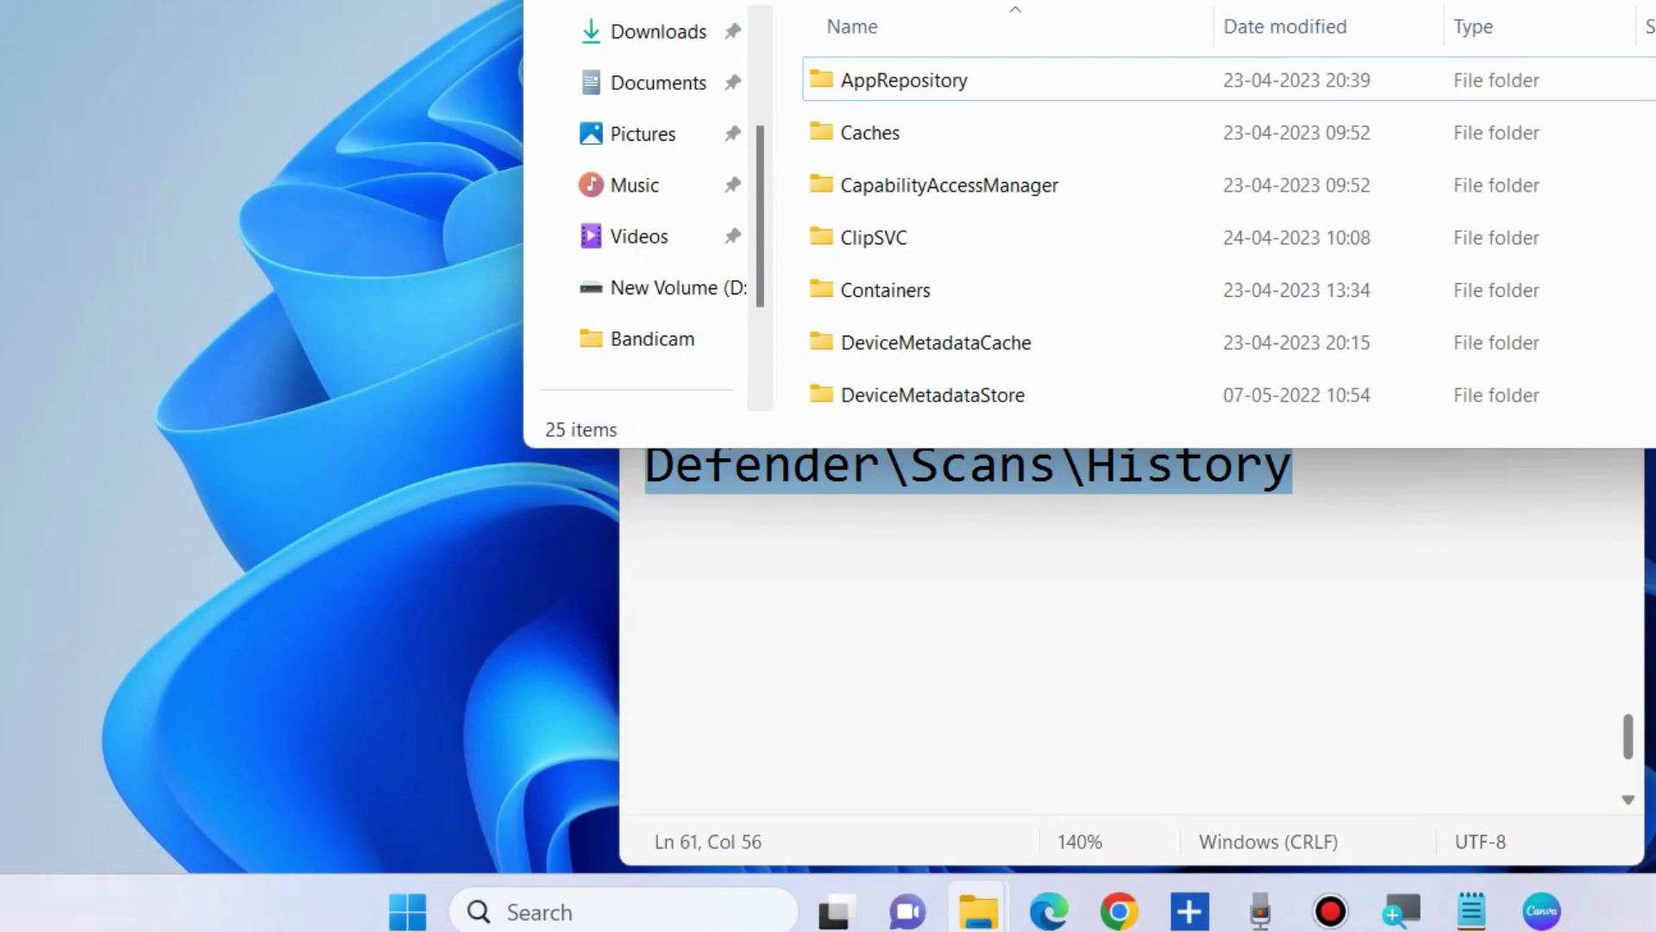
{"action": "left_click_drag", "start_coordinate": [1225, 4], "coordinate": [940, 7]}
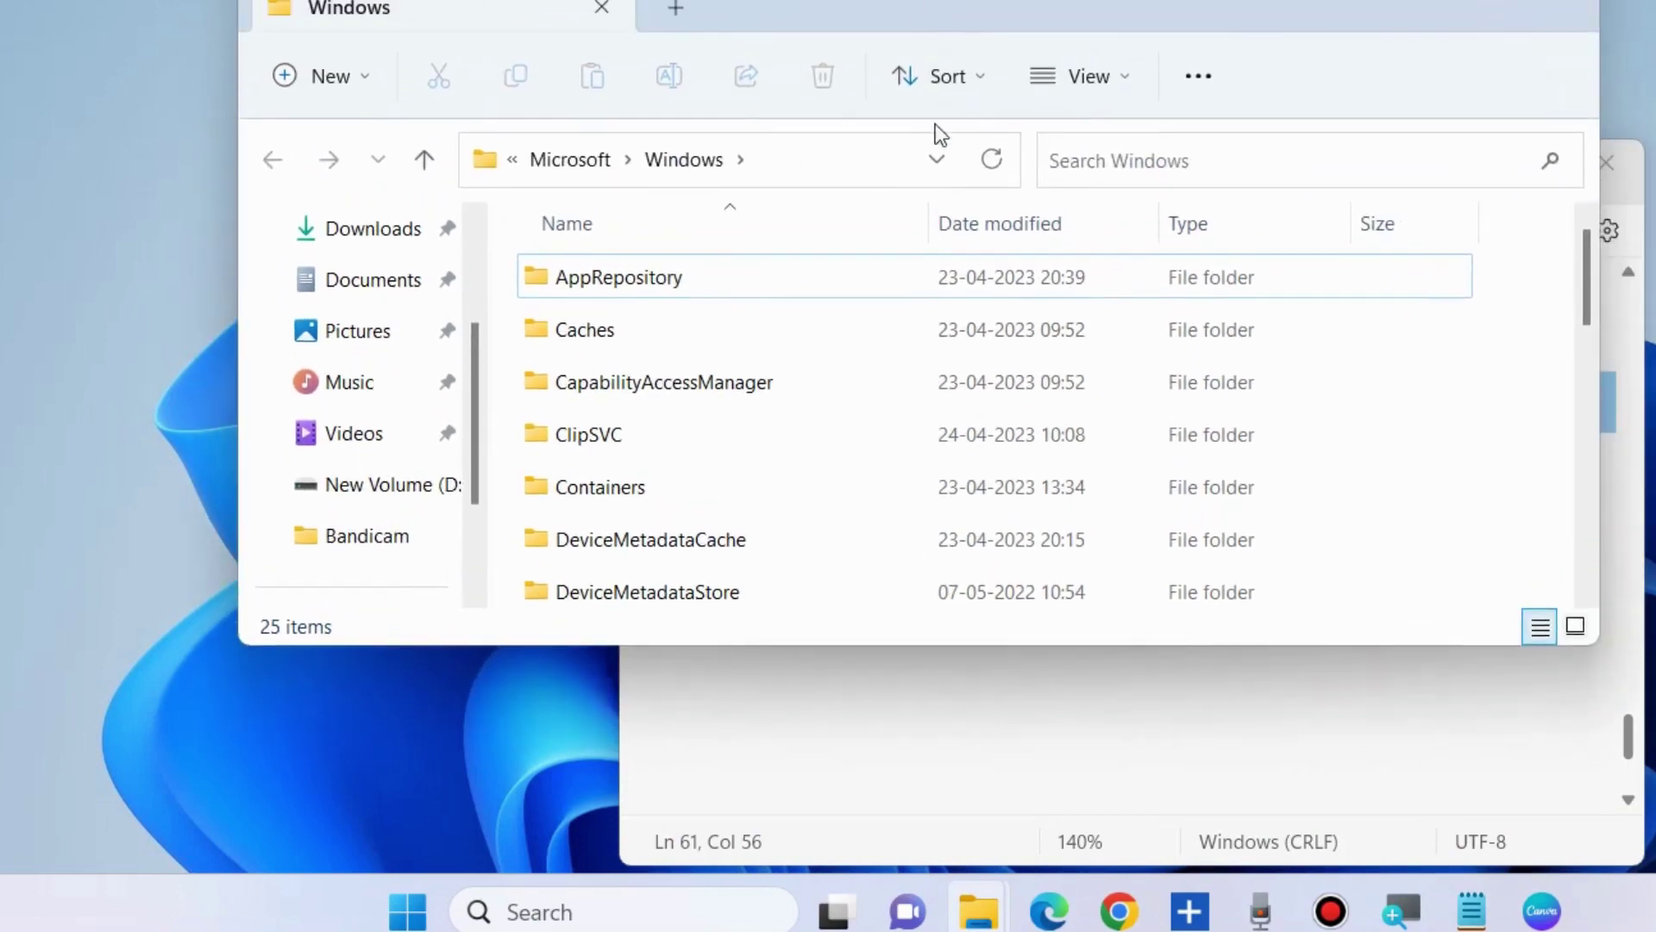
{"action": "scroll", "coordinate": [687, 474], "scroll_direction": "down", "scroll_amount": 5}
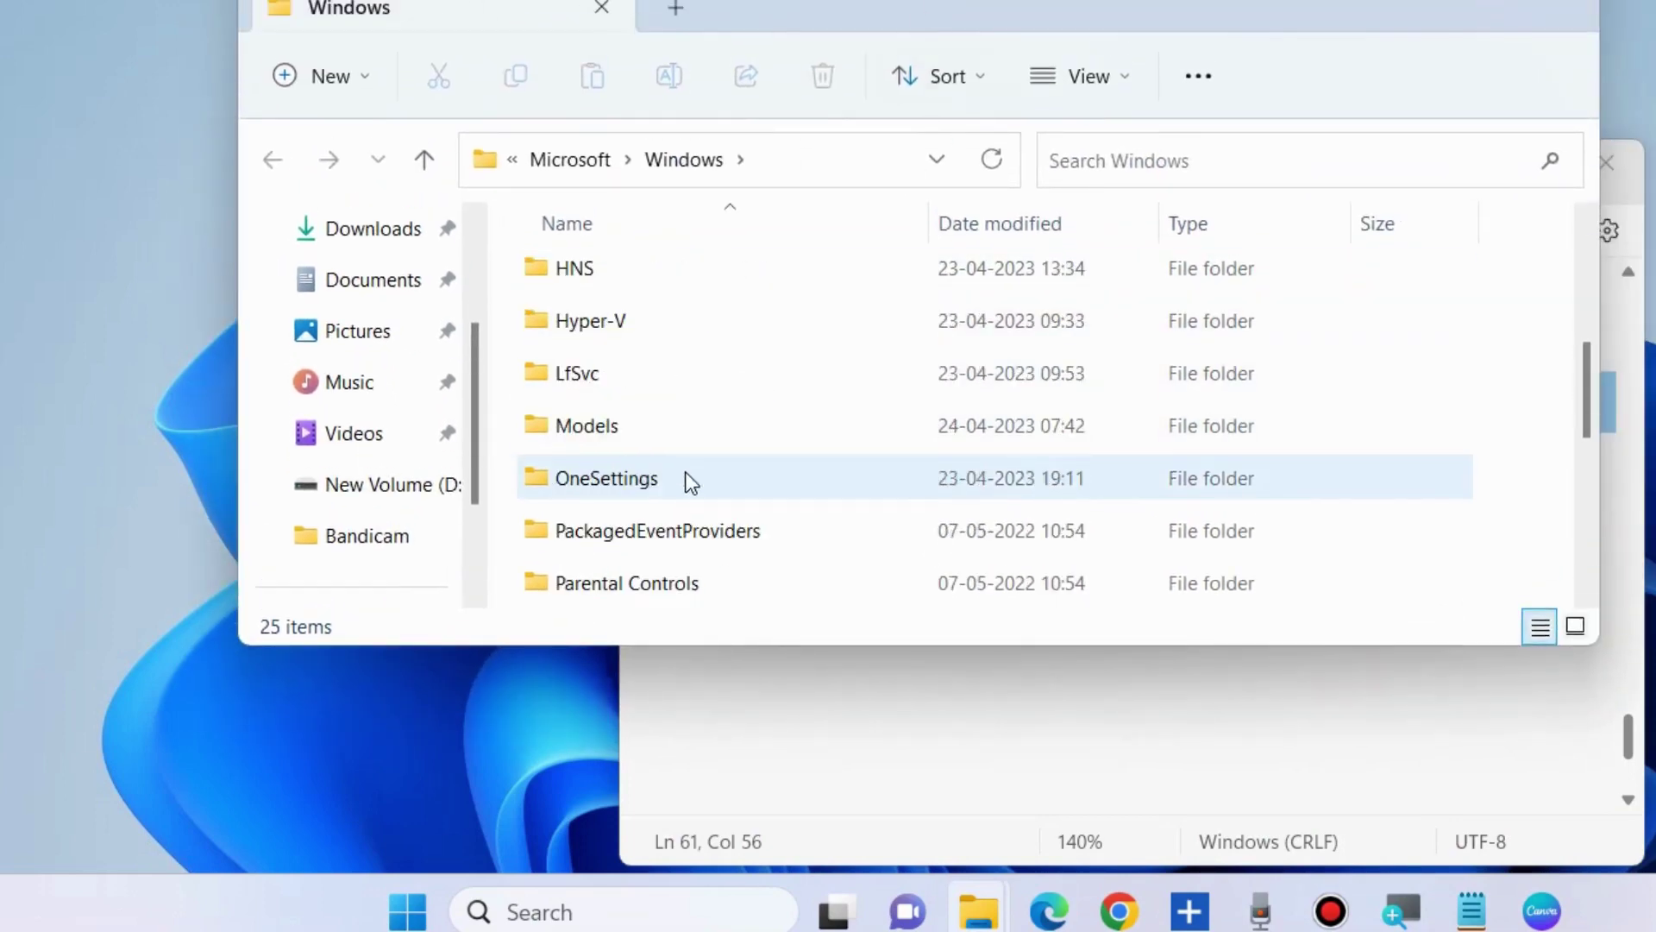
{"action": "scroll", "coordinate": [690, 482], "scroll_direction": "down", "scroll_amount": 1}
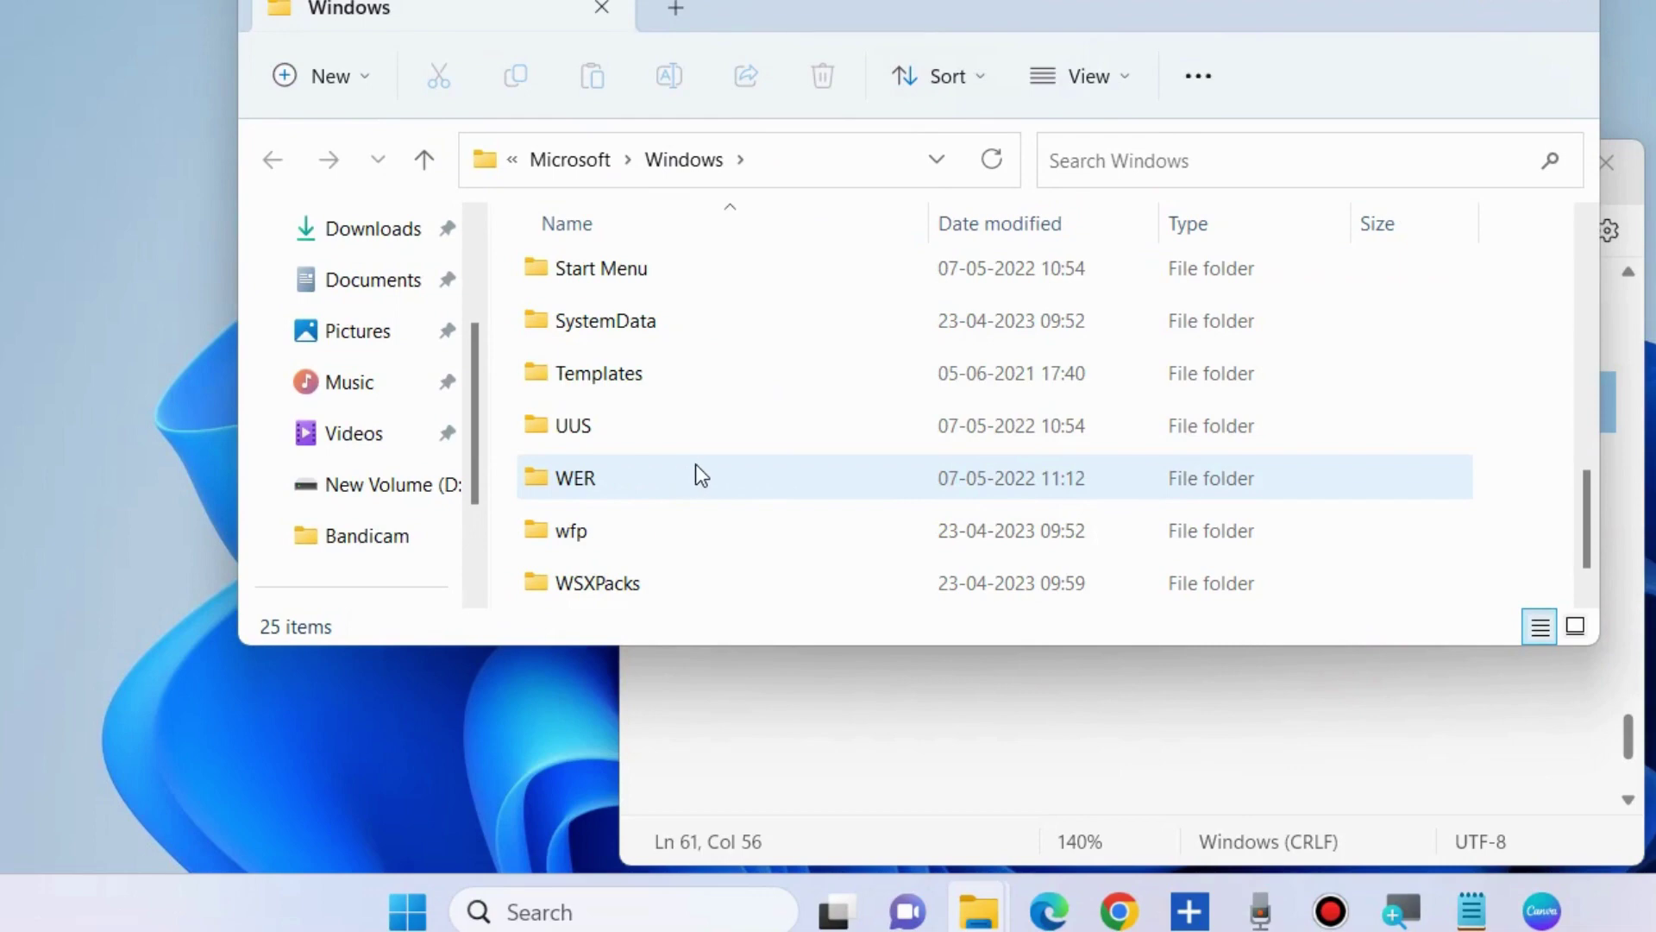
{"action": "scroll", "coordinate": [690, 462], "scroll_direction": "up", "scroll_amount": 1}
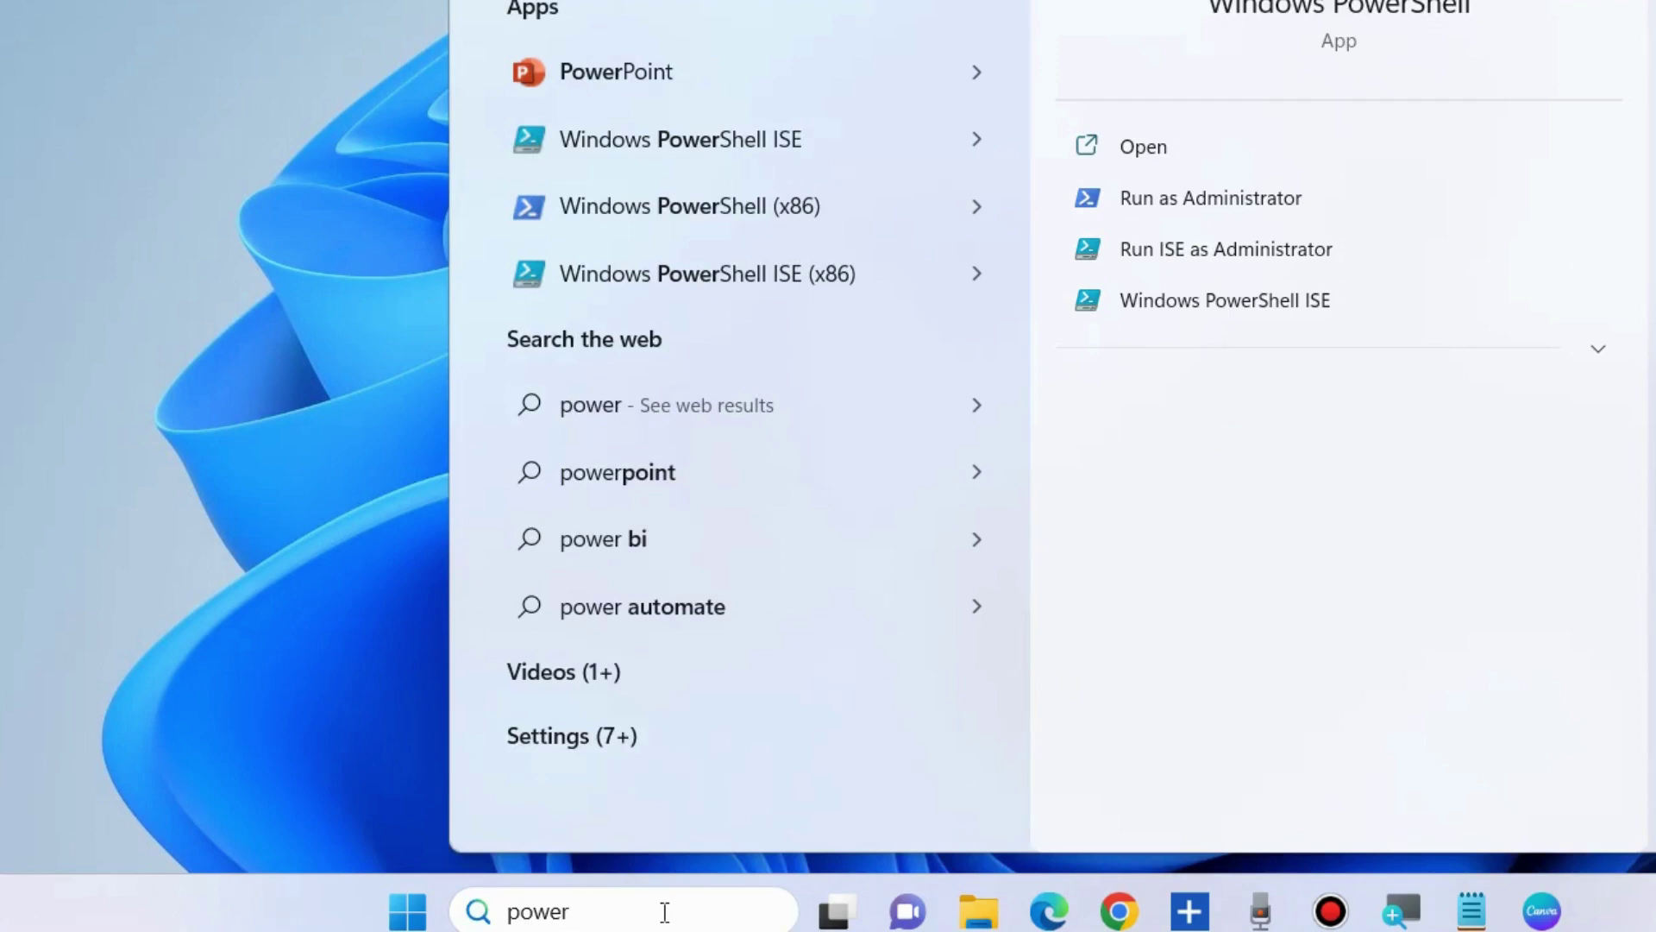
In an administrator PowerShell, paste the Reset-AppxPackage command for Microsoft.SecHealthUI copied from Notepad.
{"action": "left_click", "coordinate": [1213, 200]}
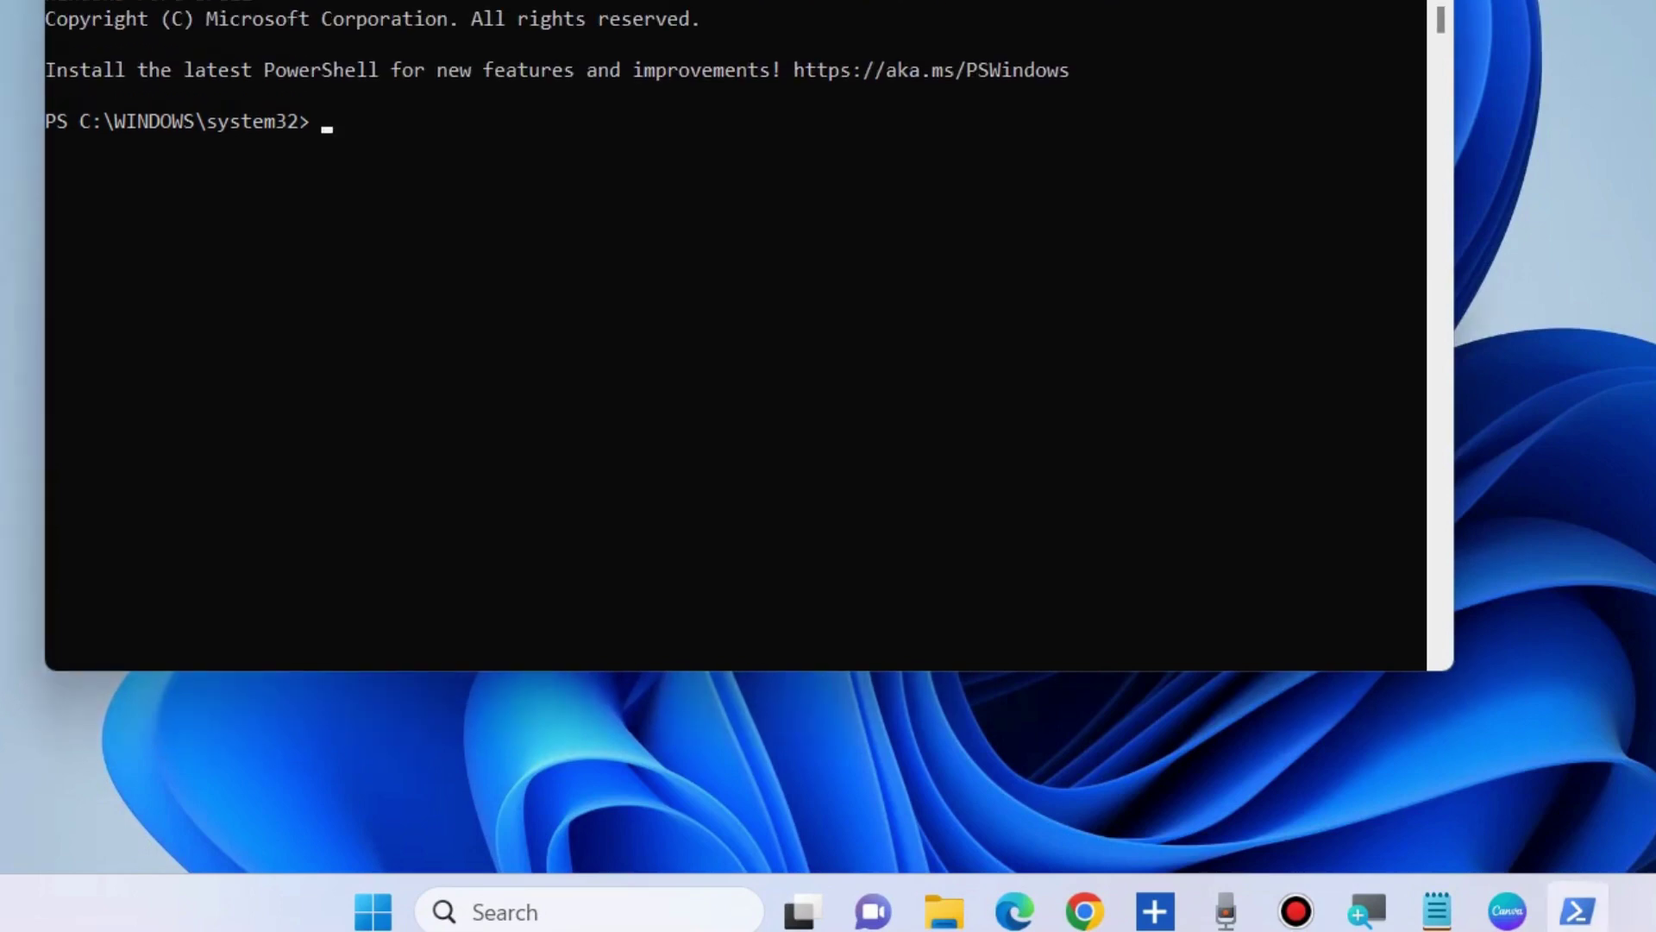
{"action": "left_click_drag", "start_coordinate": [485, 30], "coordinate": [527, 32]}
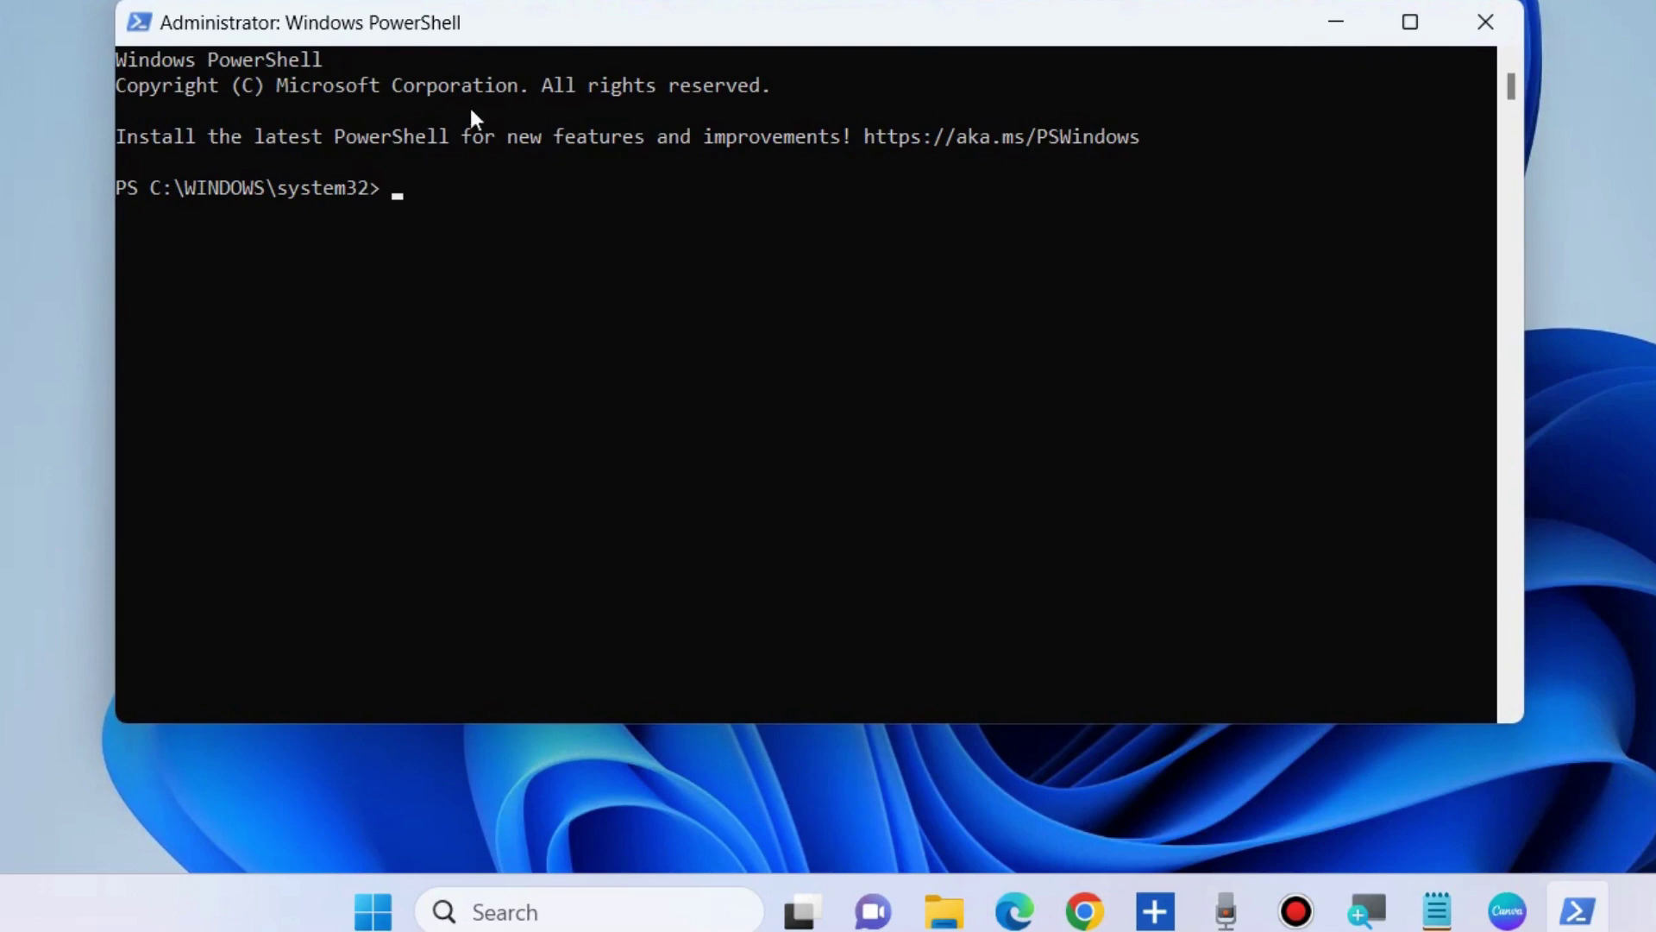
{"action": "left_click", "coordinate": [1437, 910]}
{"action": "left_click", "coordinate": [862, 354]}
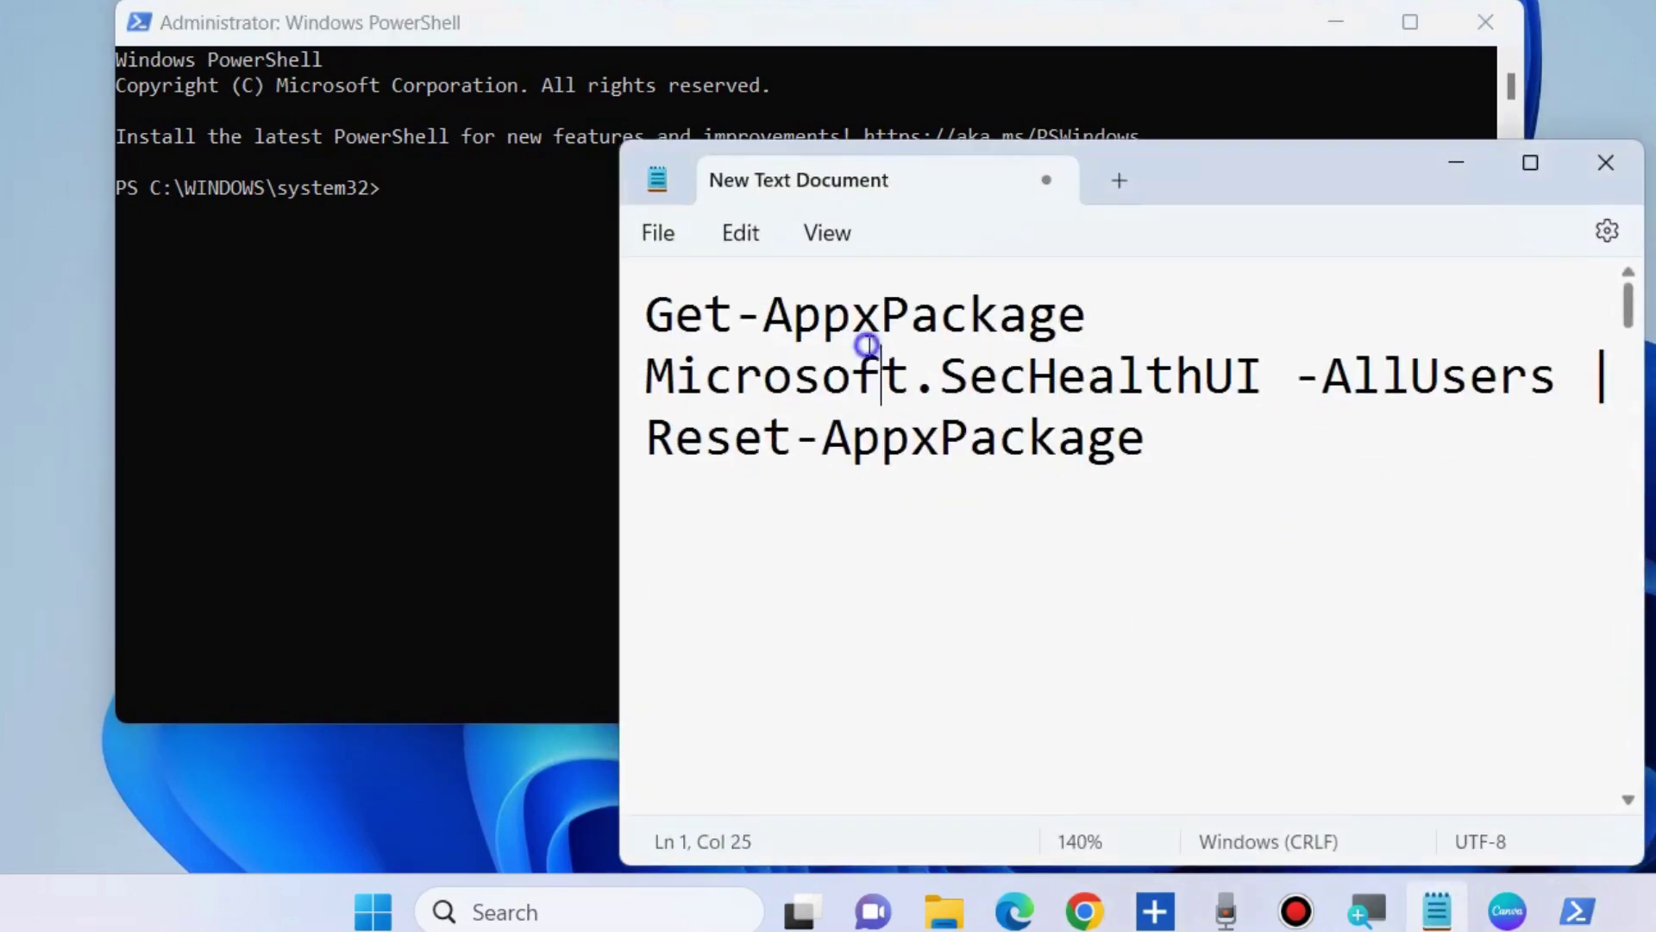
{"action": "left_click_drag", "start_coordinate": [647, 312], "coordinate": [1144, 450]}
{"action": "key", "text": "ctrl+c"}
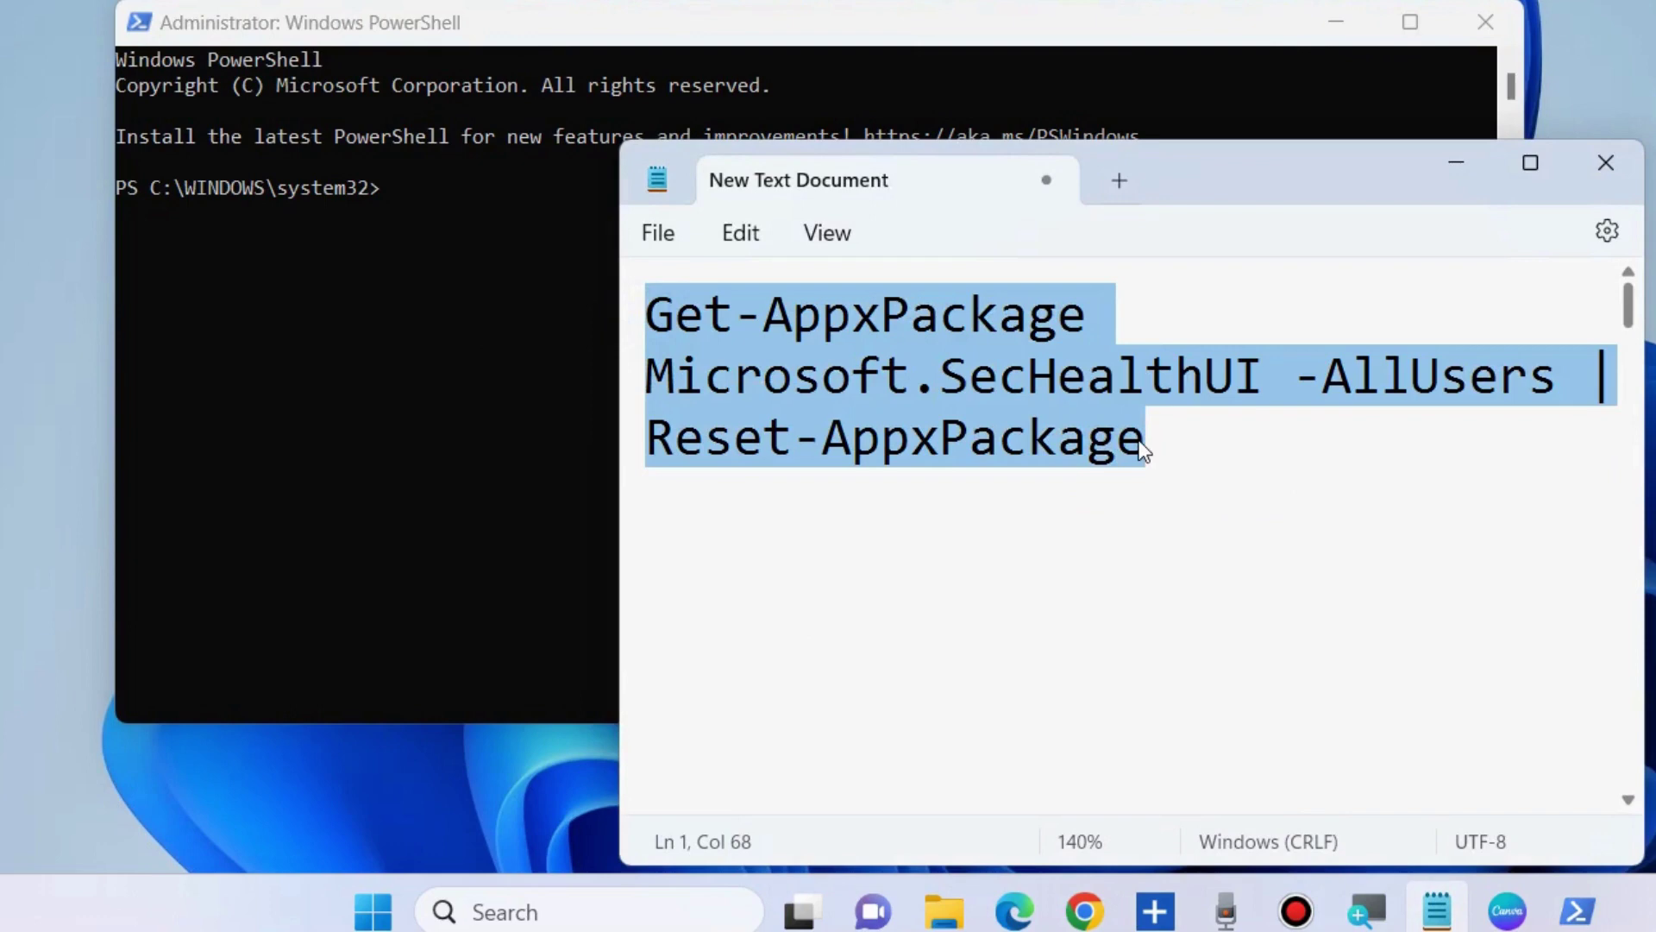
{"action": "left_click", "coordinate": [386, 200]}
{"action": "key", "text": "ctrl+v"}
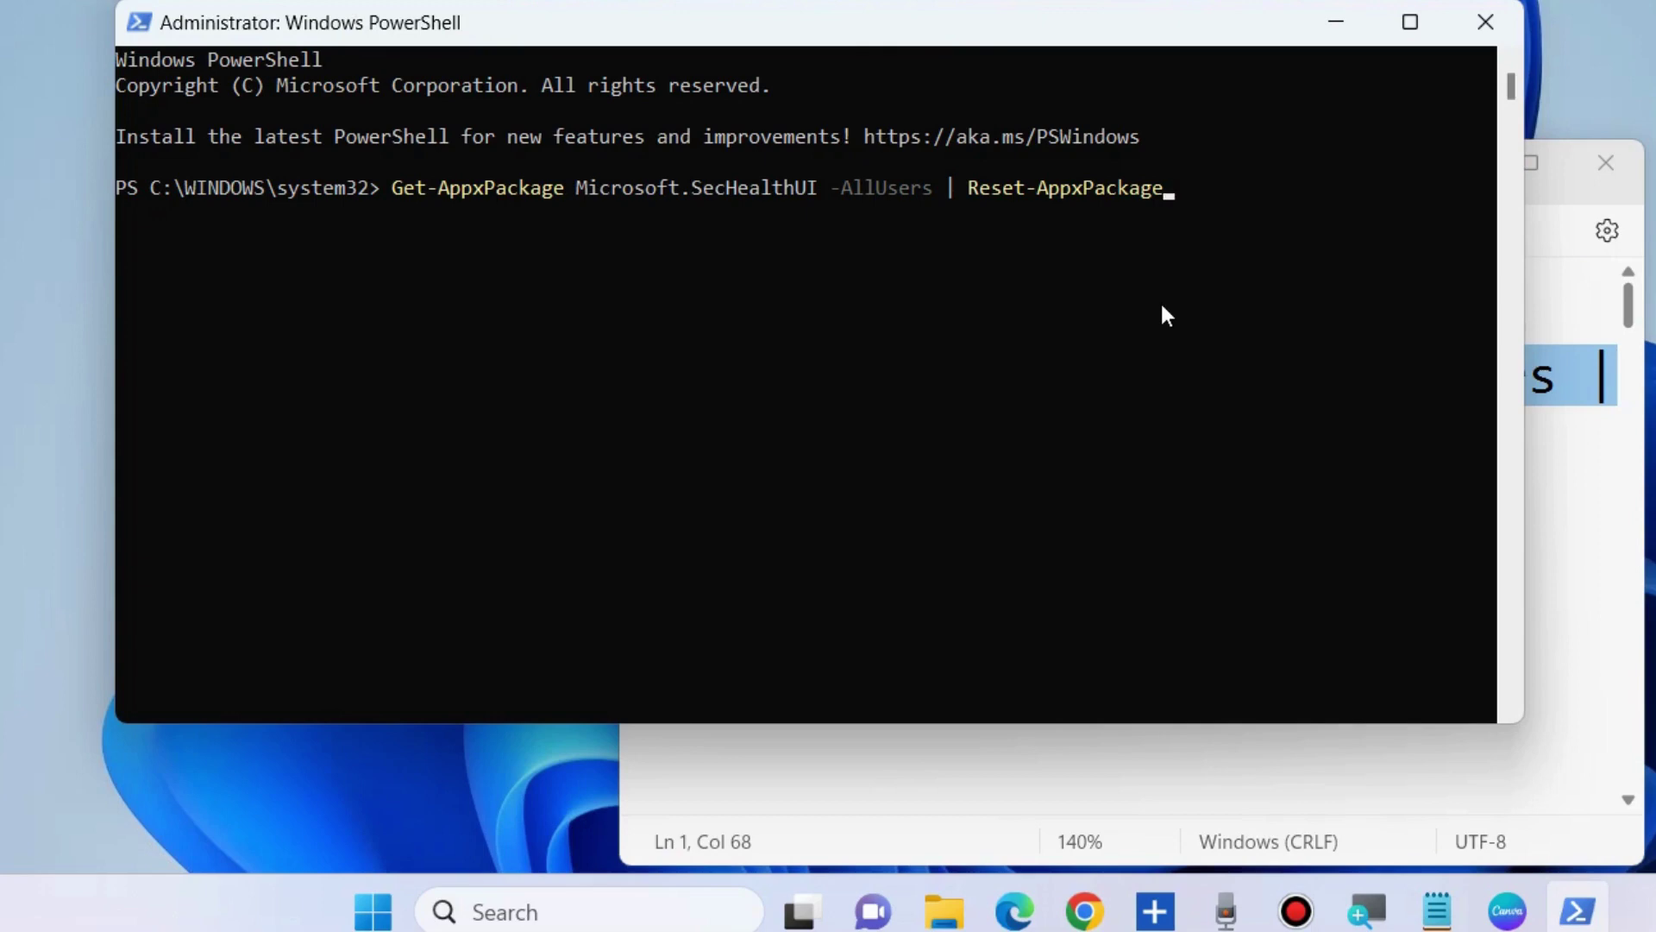
Close PowerShell, minimize Notepad, and bring up the Restart option without restarting.
{"action": "left_click", "coordinate": [1484, 24]}
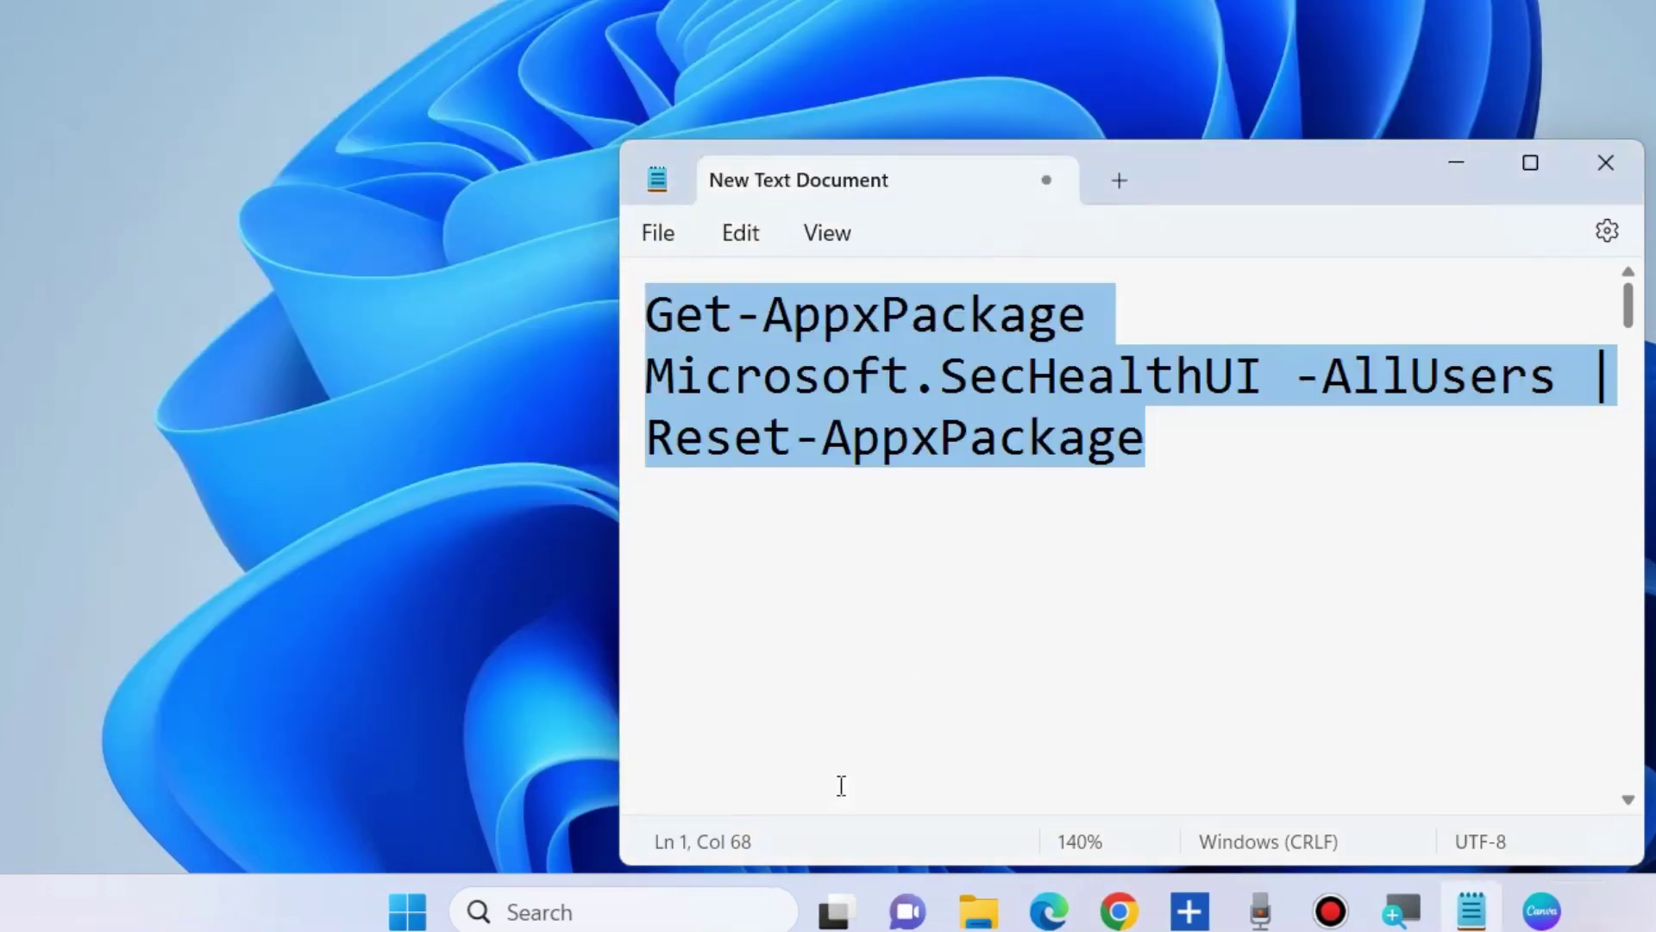
{"action": "left_click", "coordinate": [1467, 164]}
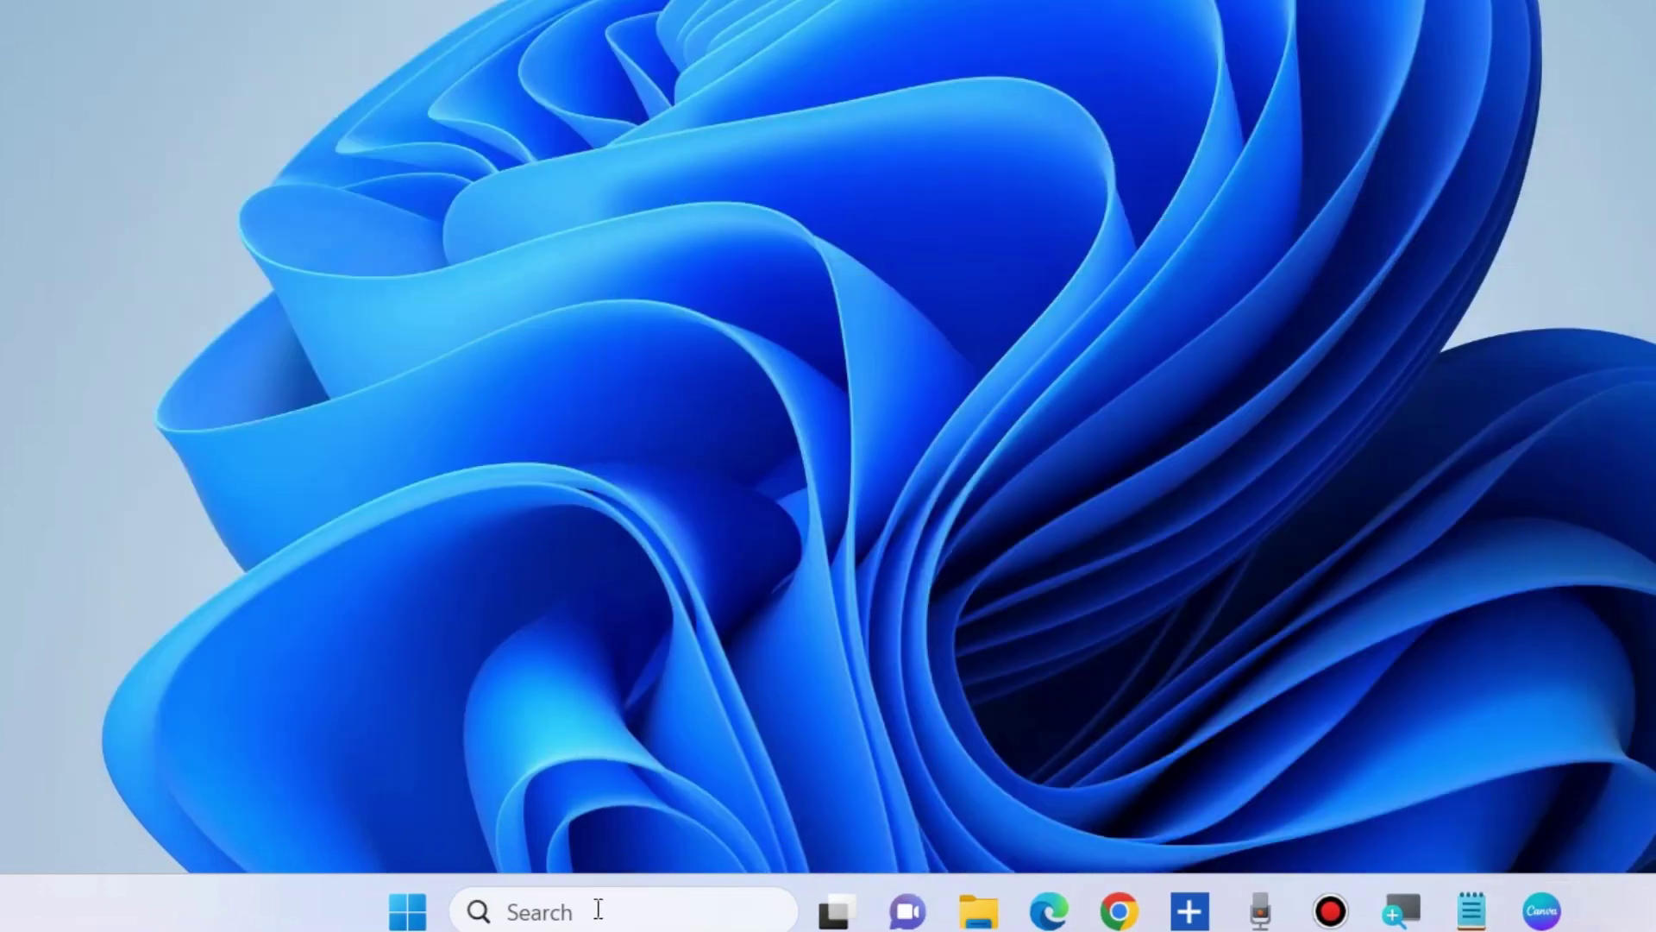
{"action": "right_click", "coordinate": [422, 913]}
{"action": "mouse_move", "coordinate": [388, 788]}
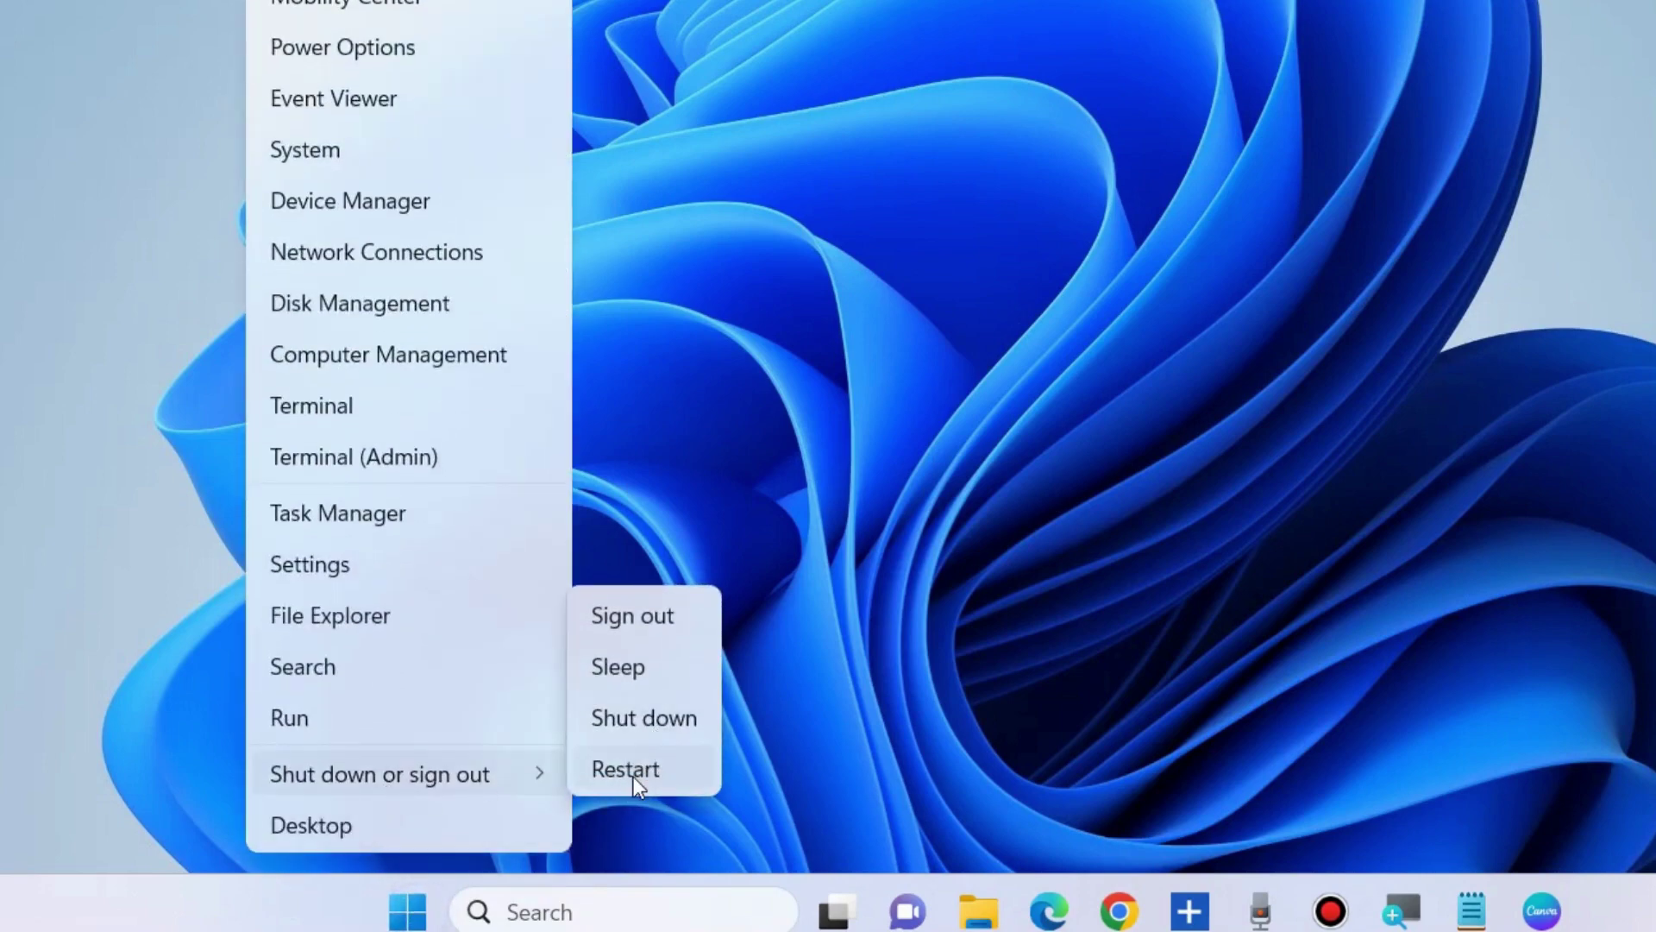
{"action": "left_click", "coordinate": [1192, 360]}
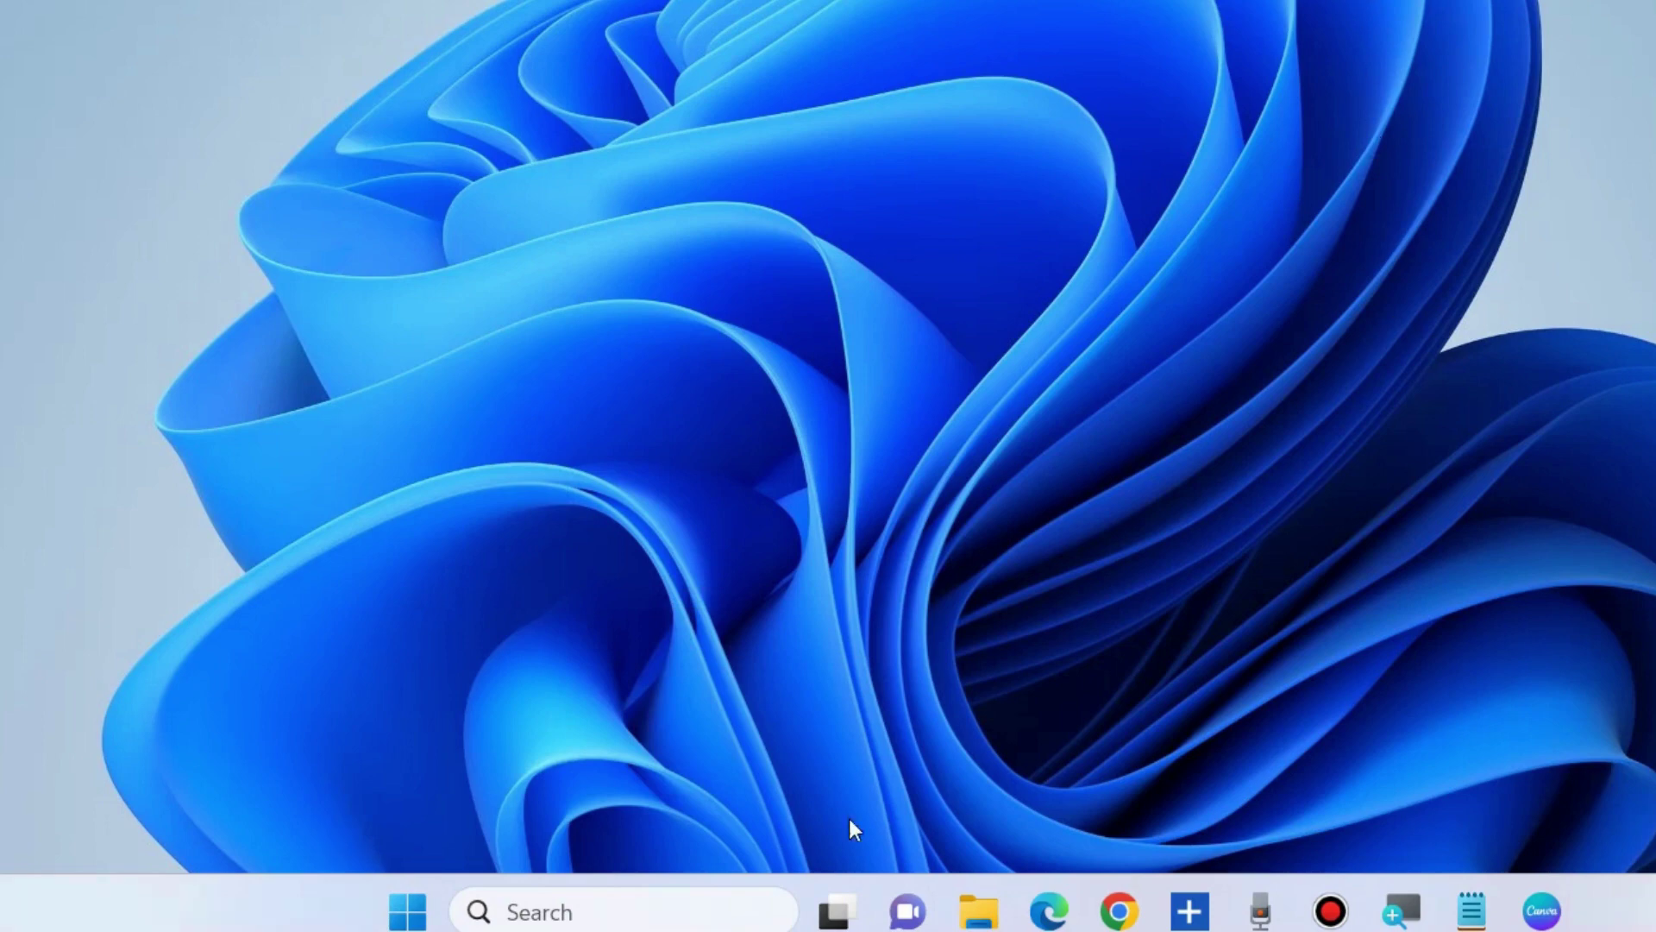
Search 'power' and launch Windows PowerShell as administrator.
{"action": "left_click", "coordinate": [604, 909]}
{"action": "type", "text": "po"}
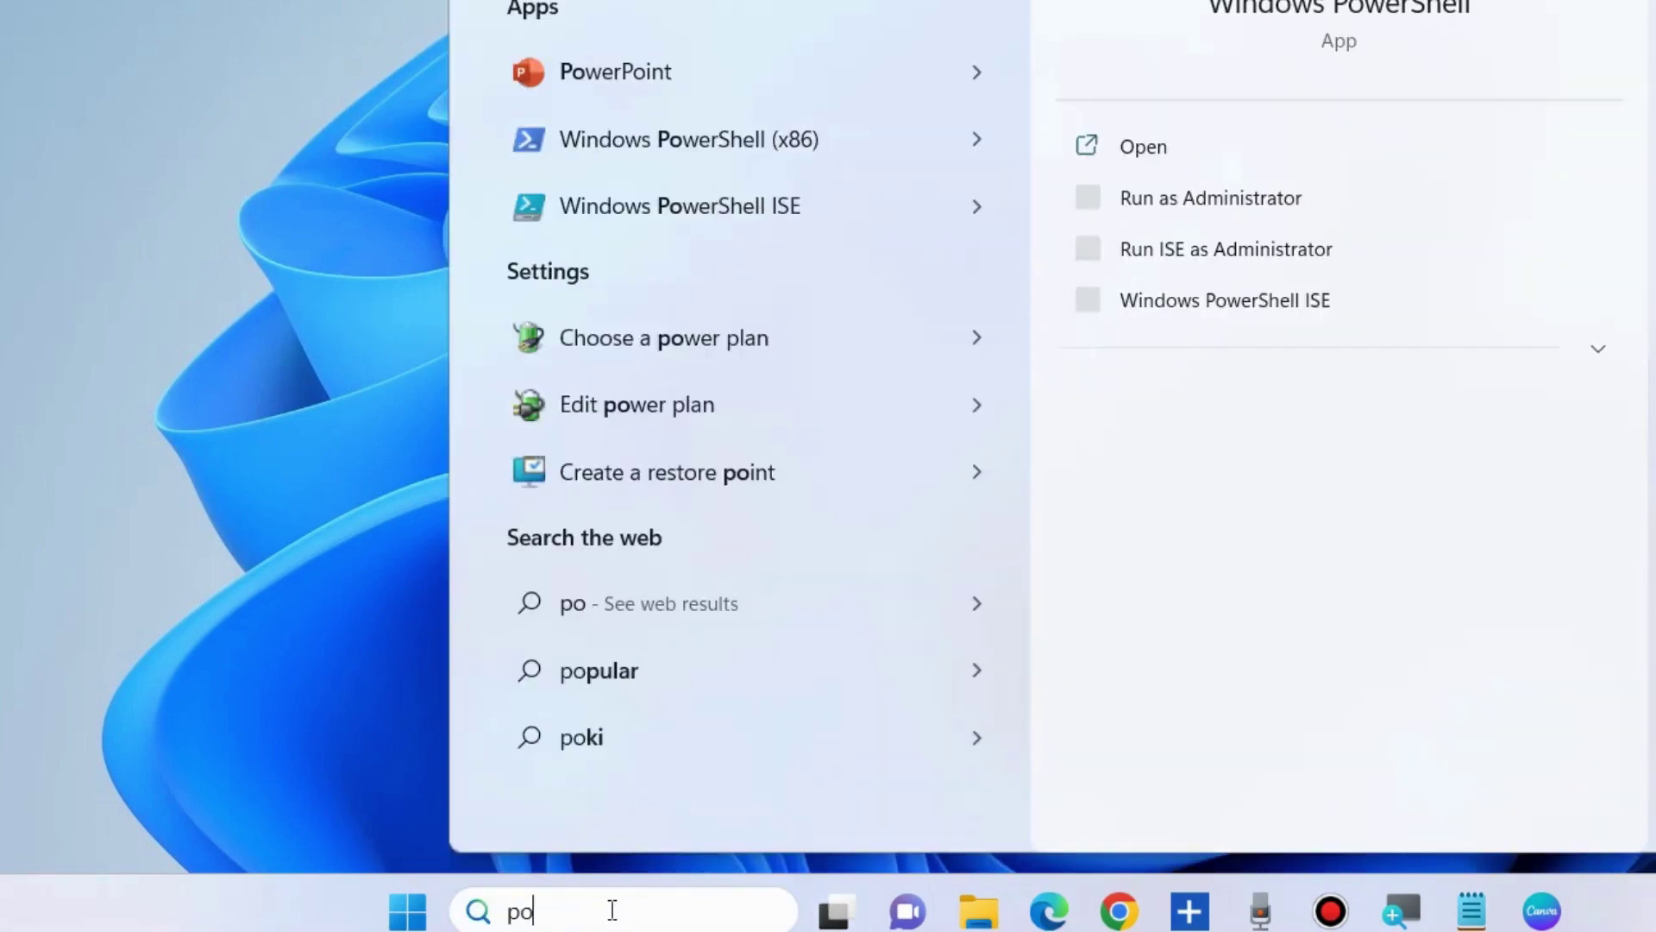
{"action": "type", "text": "wer"}
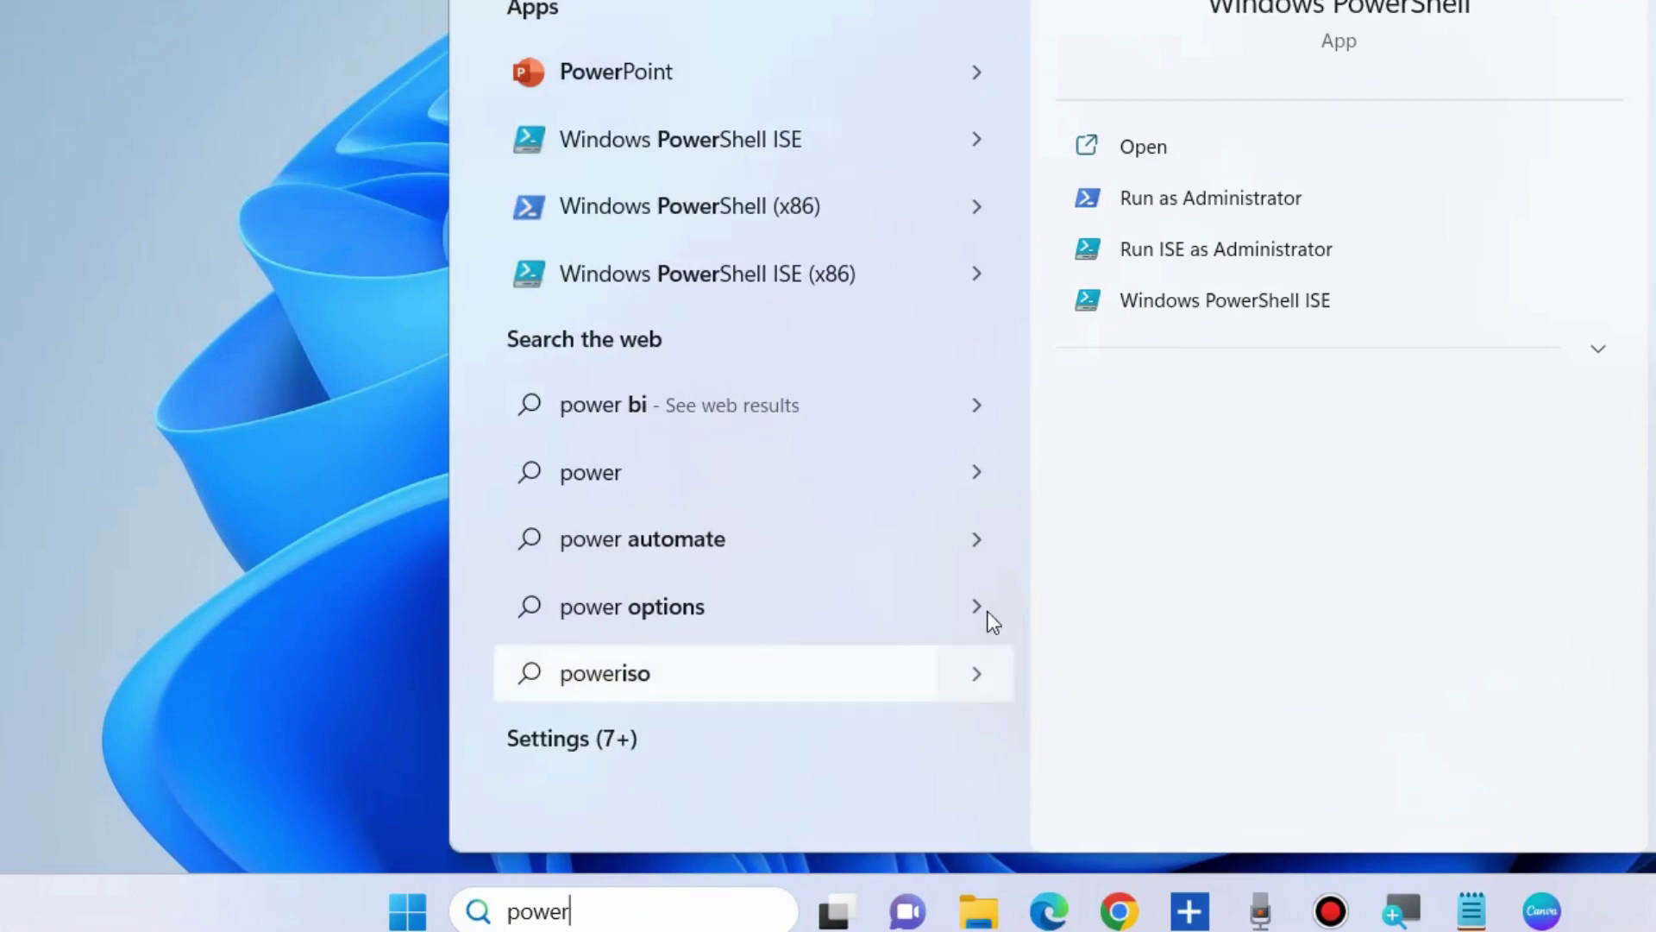
{"action": "left_click", "coordinate": [1211, 197]}
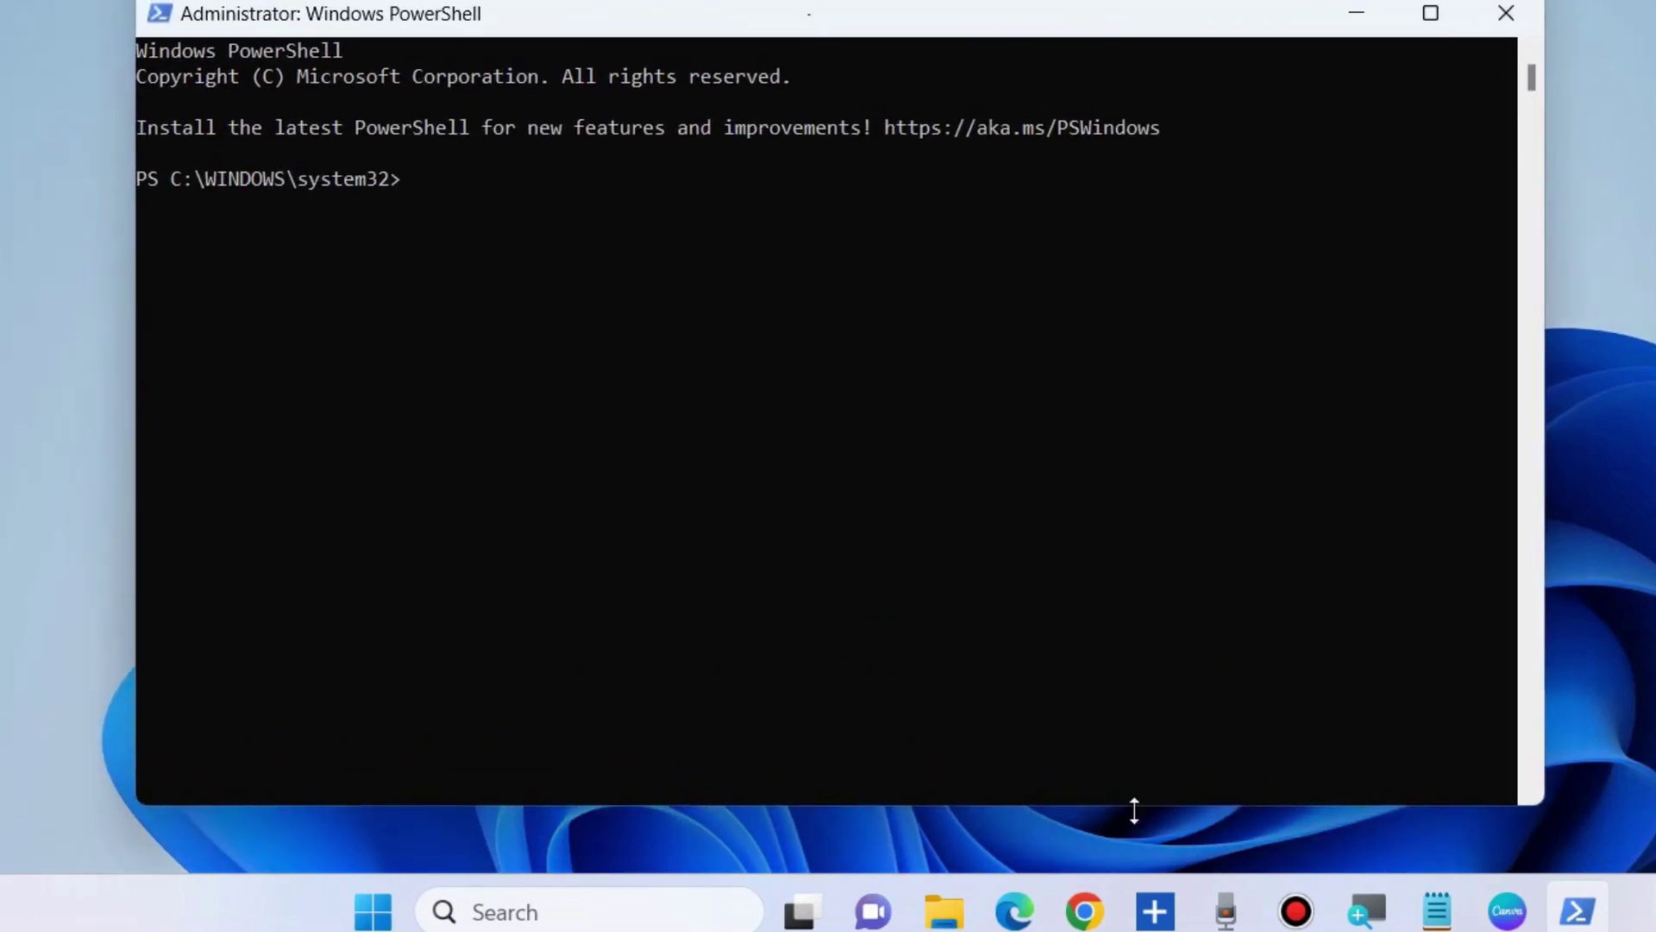
Paste the Add-AppxPackage SecHealthUI re-register command from Notepad into PowerShell, then hide Notepad.
{"action": "left_click", "coordinate": [1432, 914]}
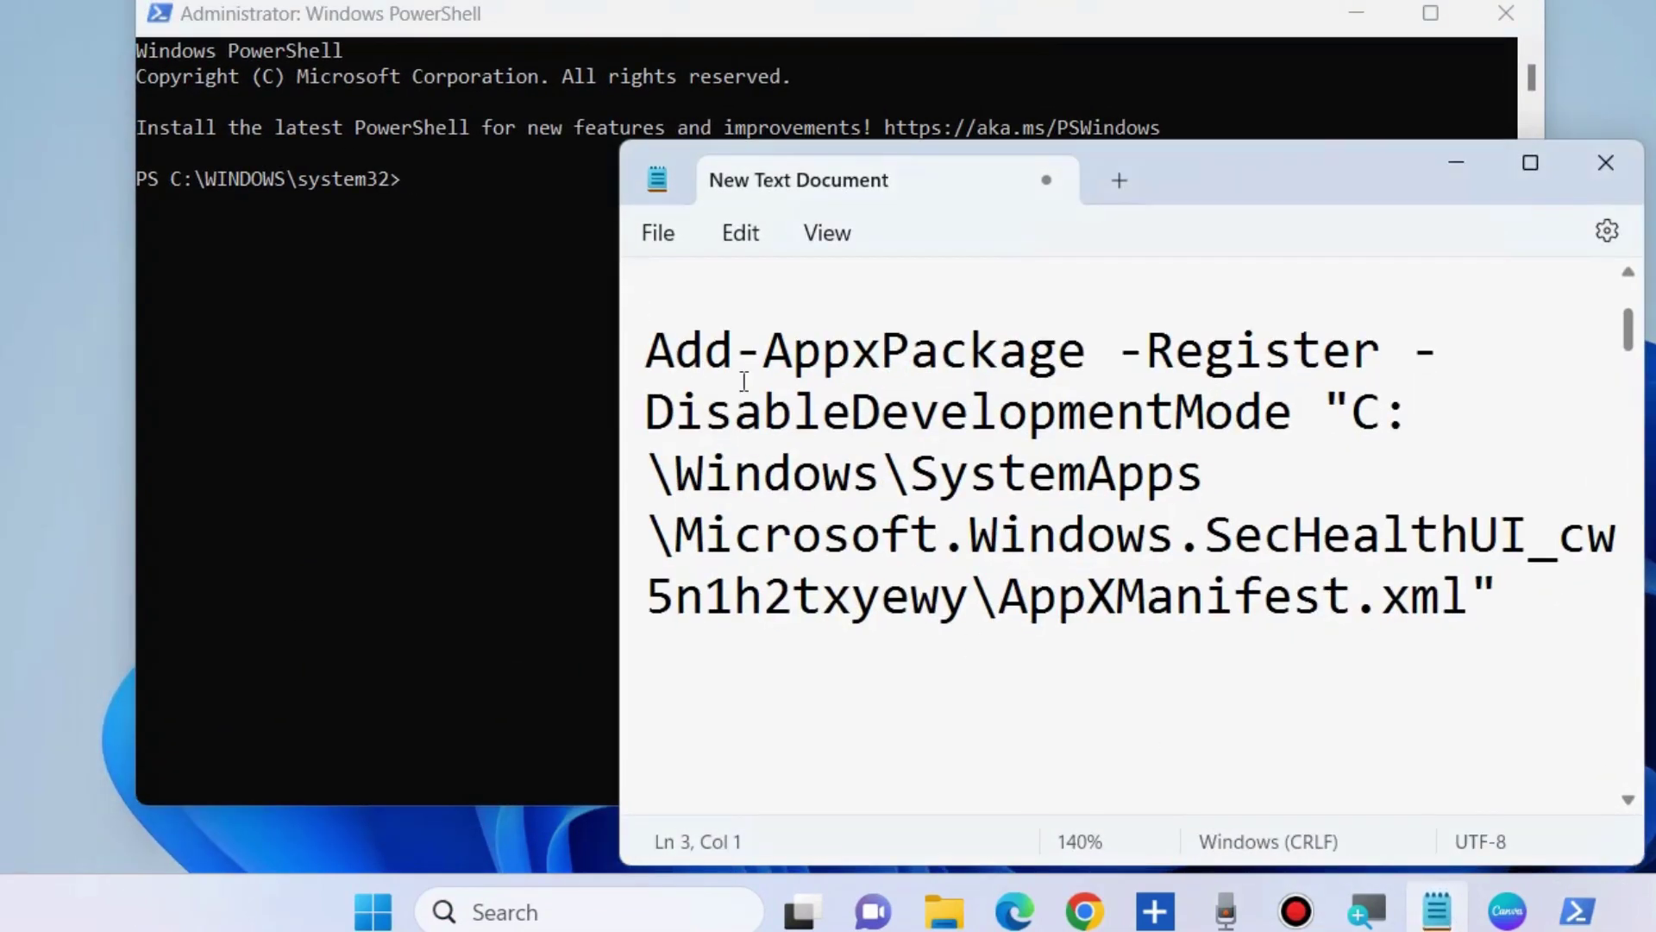
{"action": "left_click_drag", "start_coordinate": [647, 352], "coordinate": [1483, 604]}
{"action": "key", "text": "super+c"}
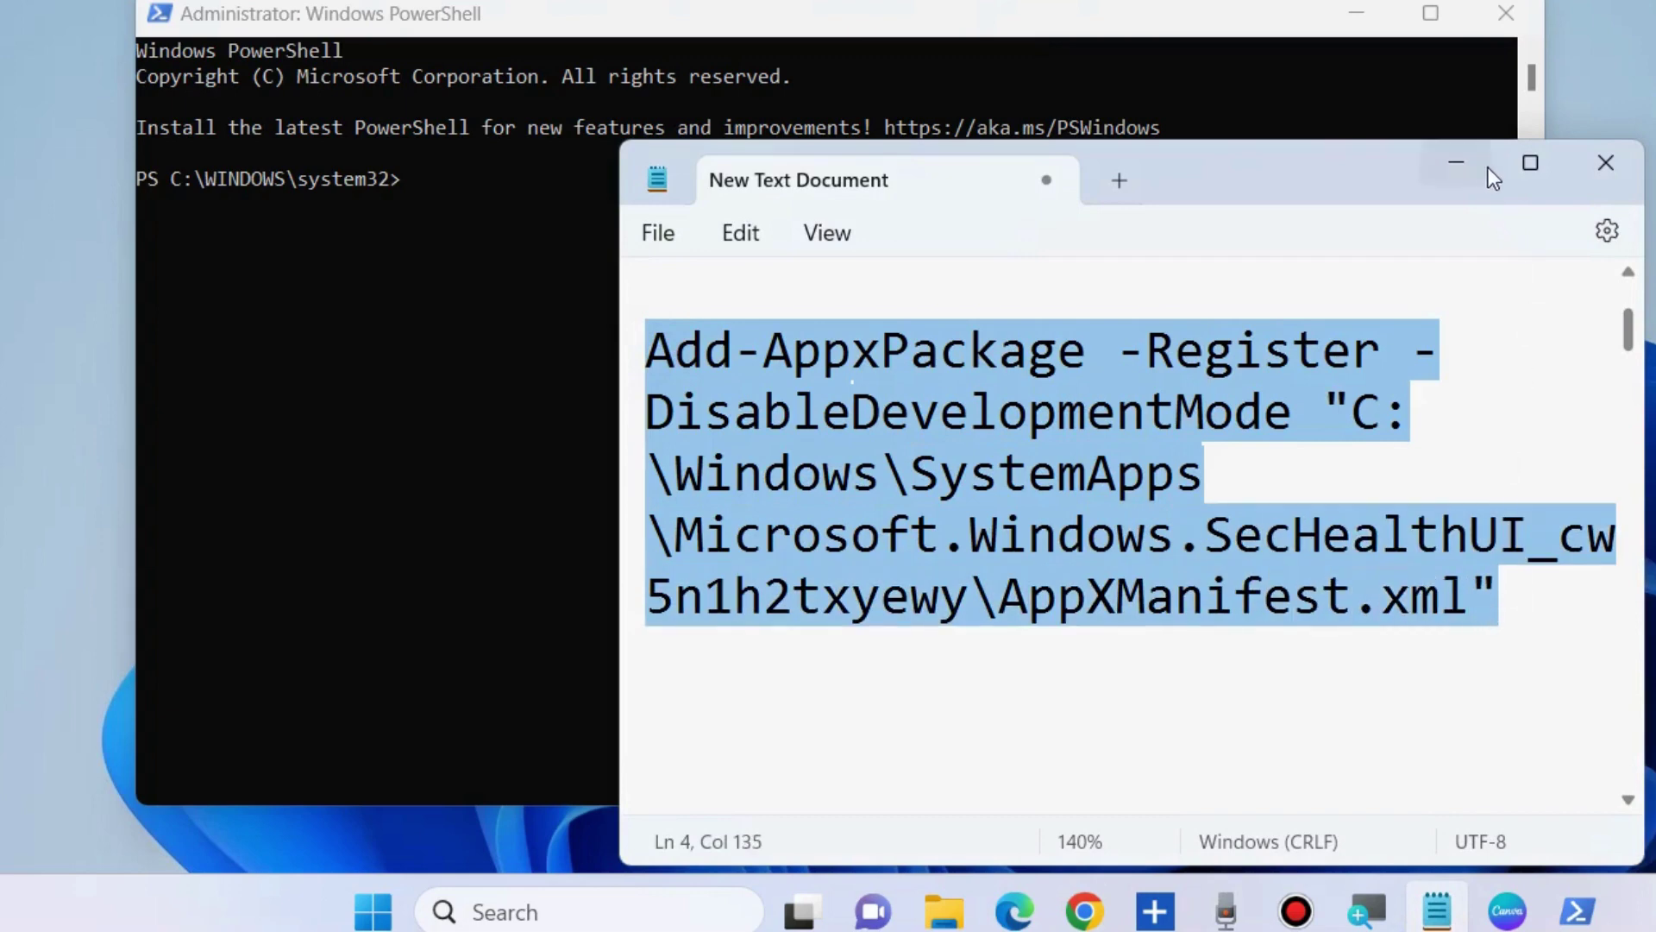
{"action": "left_click", "coordinate": [1458, 163]}
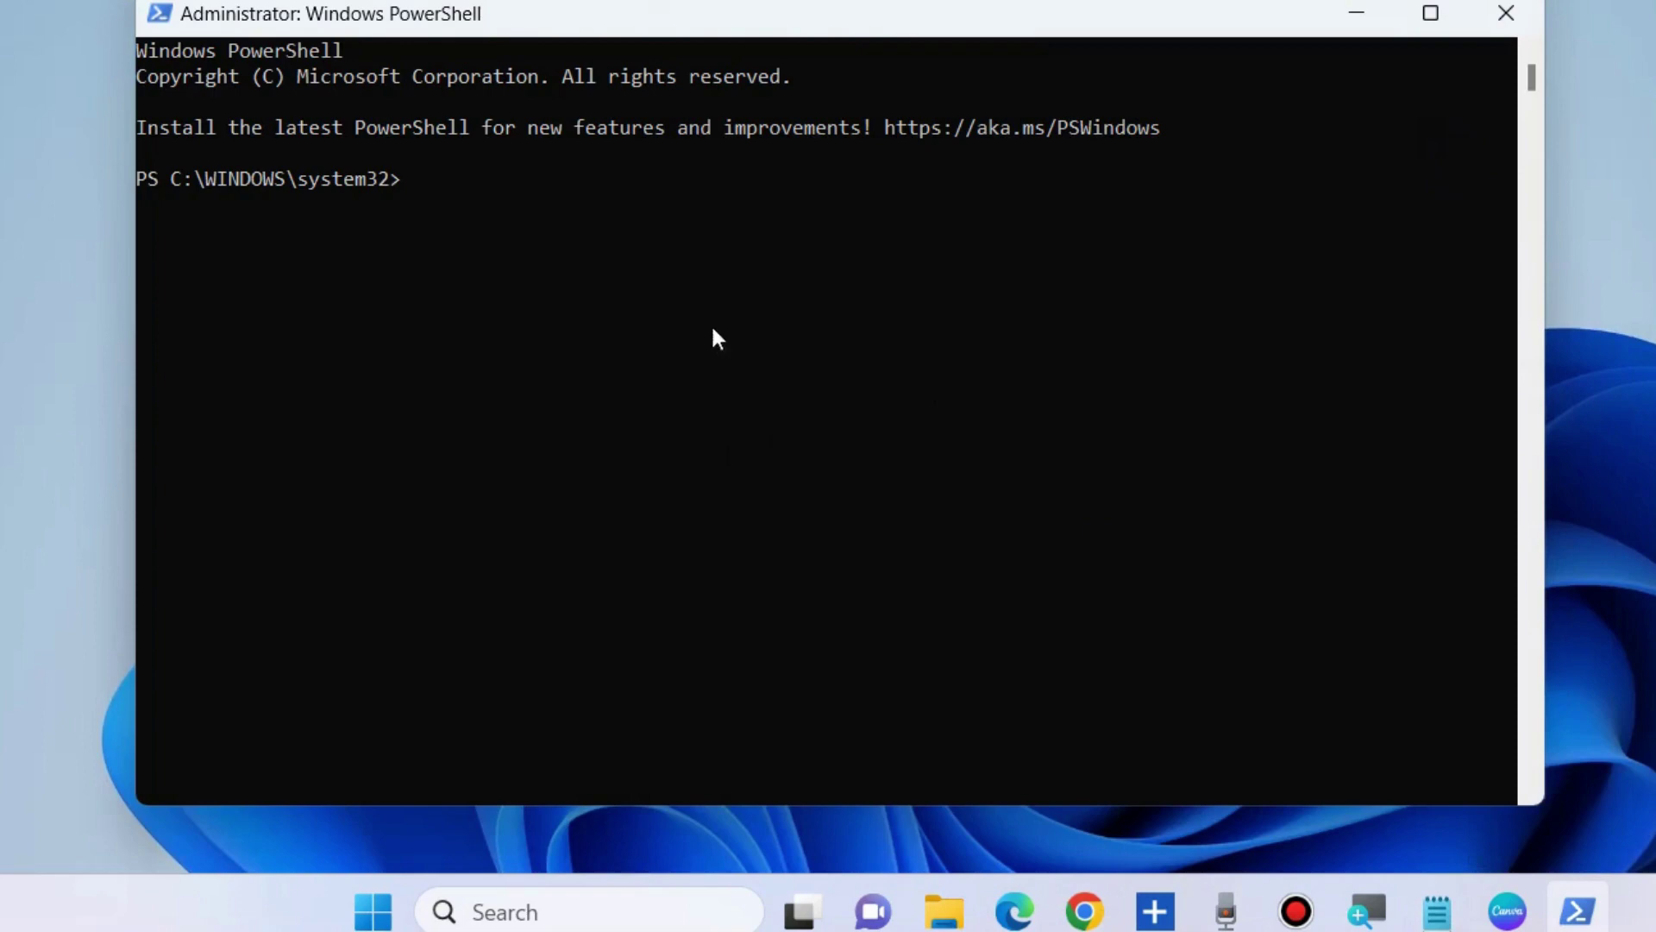
{"action": "right_click", "coordinate": [413, 192]}
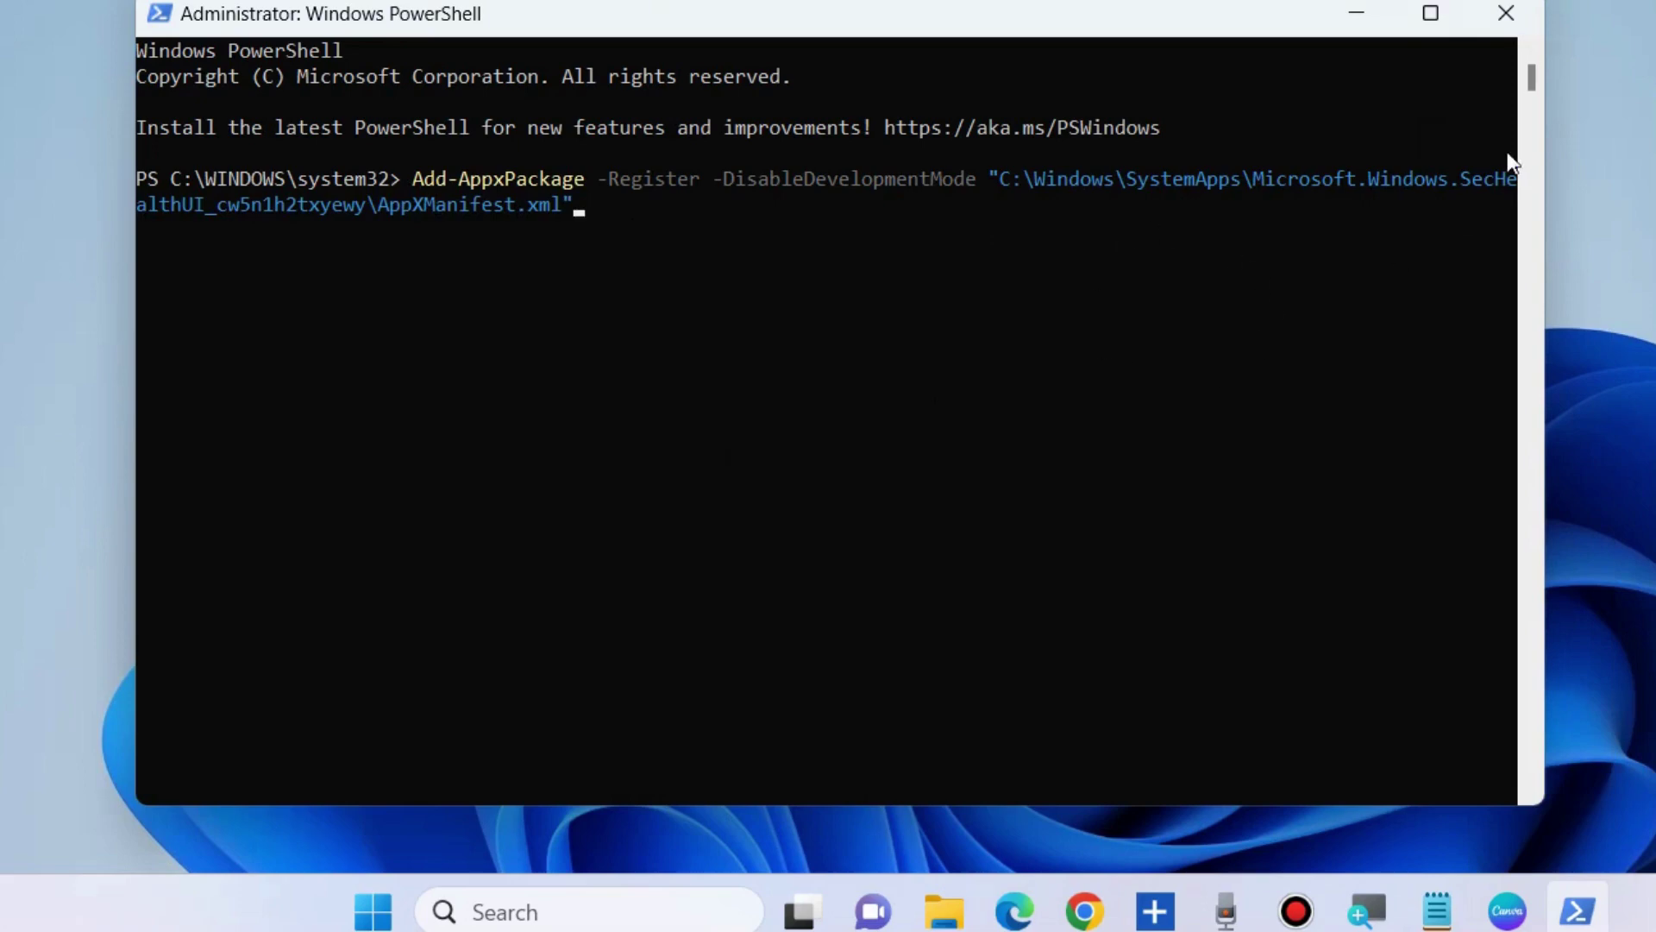
{"action": "left_click", "coordinate": [1437, 910]}
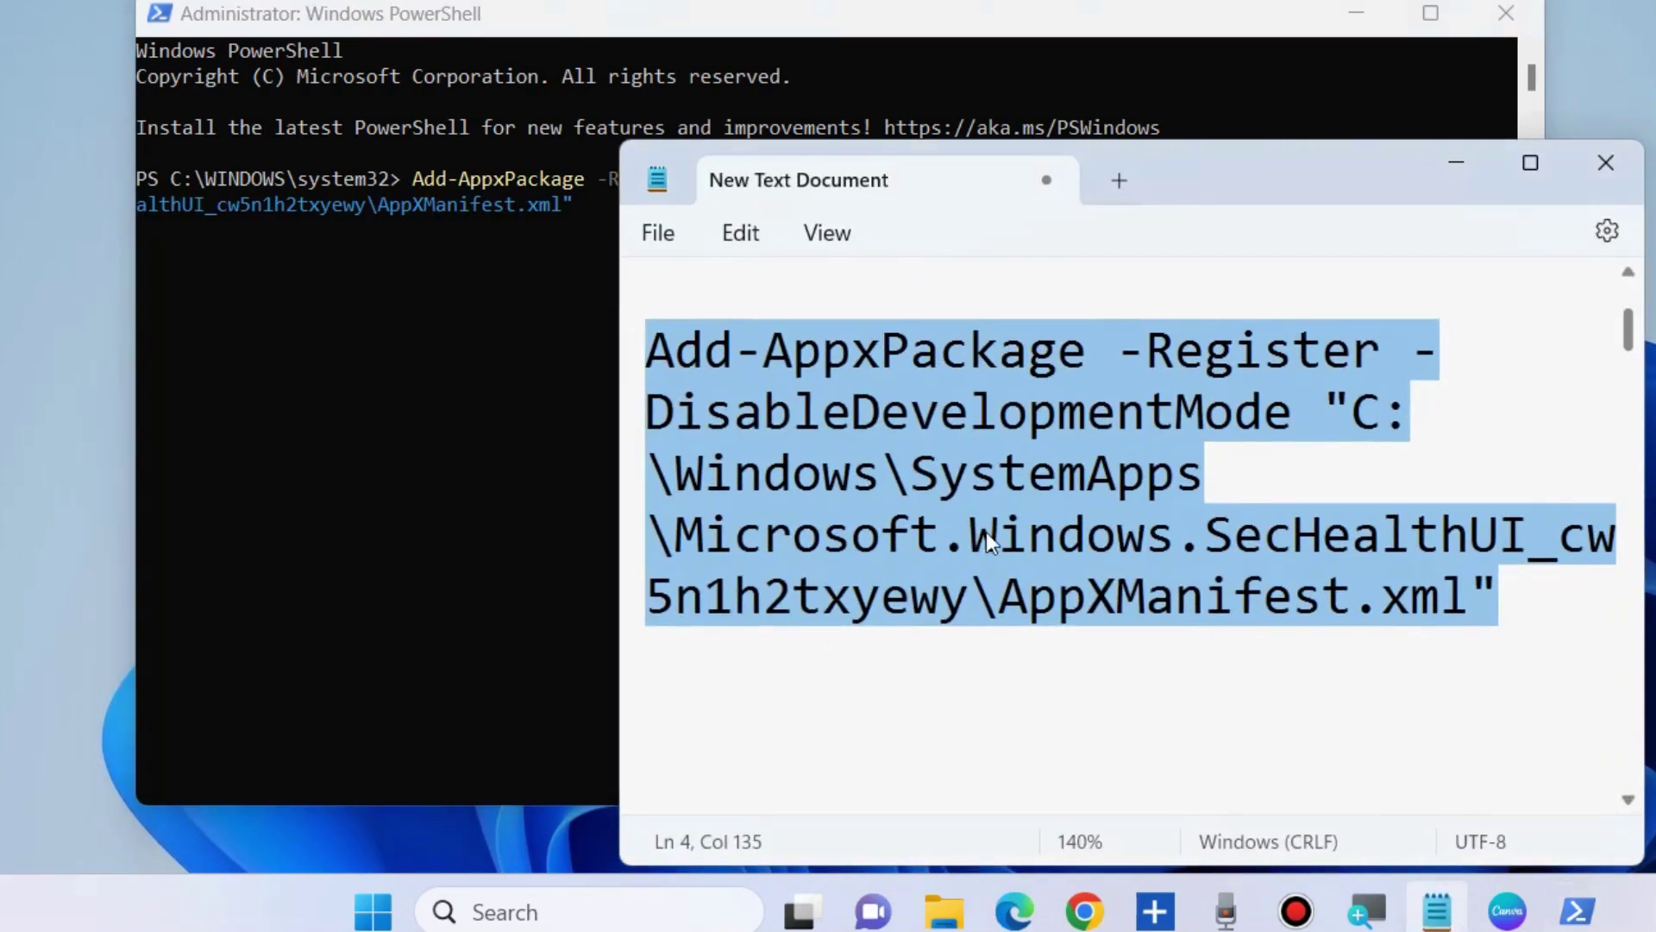
{"action": "left_click", "coordinate": [970, 596]}
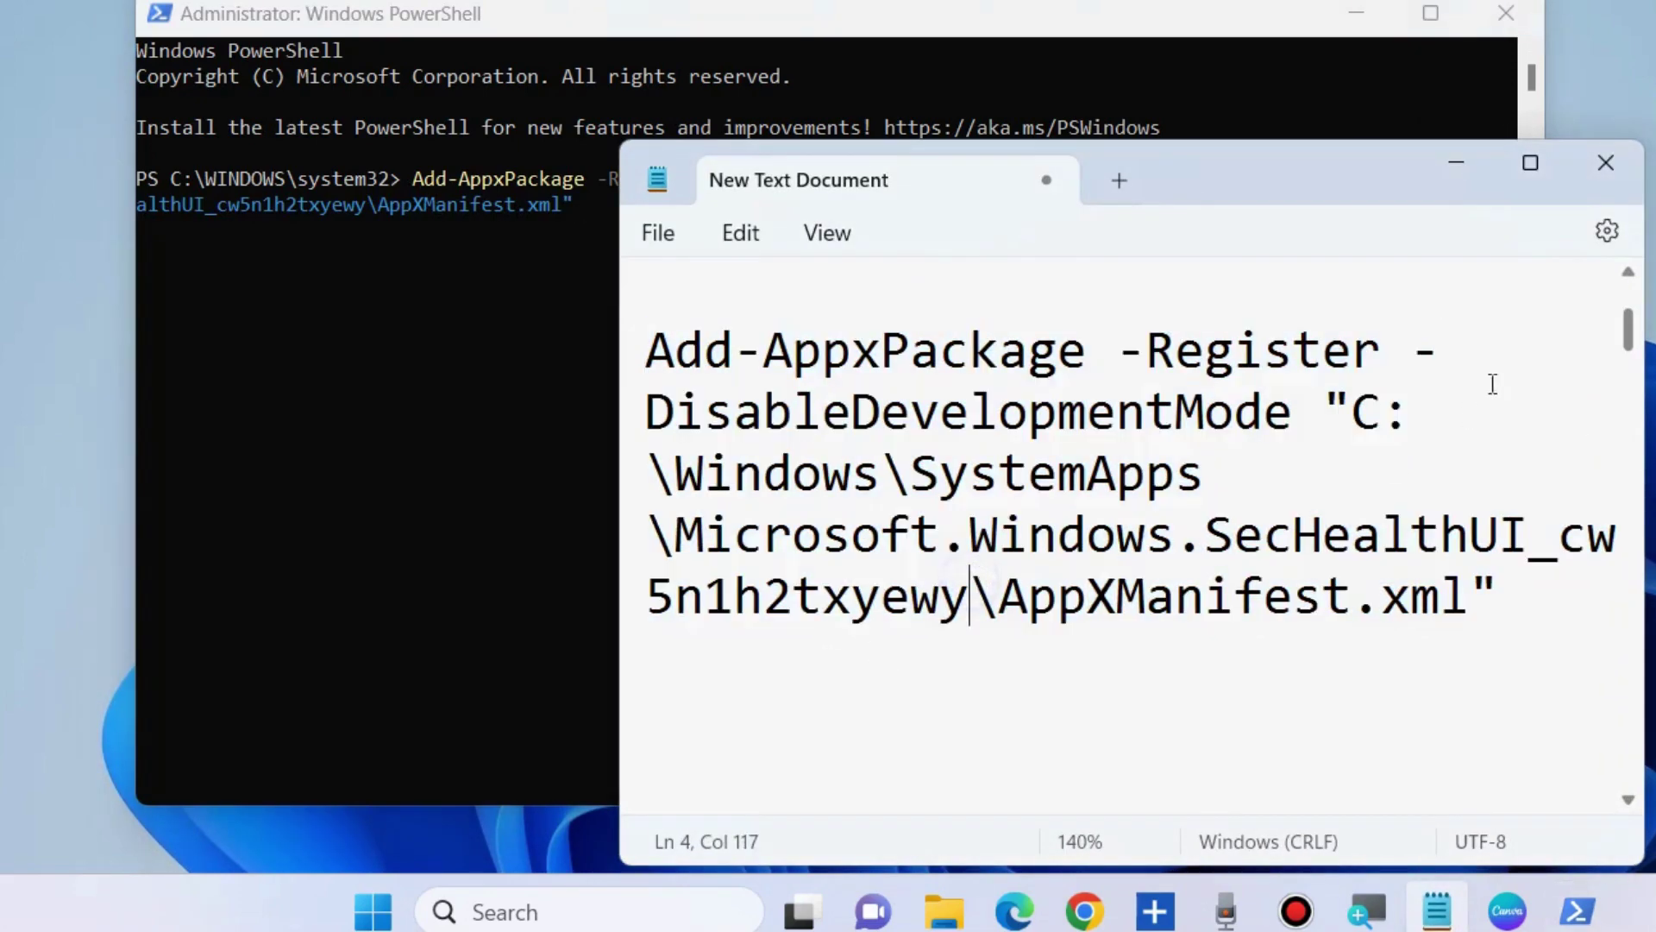
{"action": "left_click", "coordinate": [1463, 164]}
Close PowerShell and restart Windows from the Start button's Shut down or sign out menu.
{"action": "left_click", "coordinate": [1500, 17]}
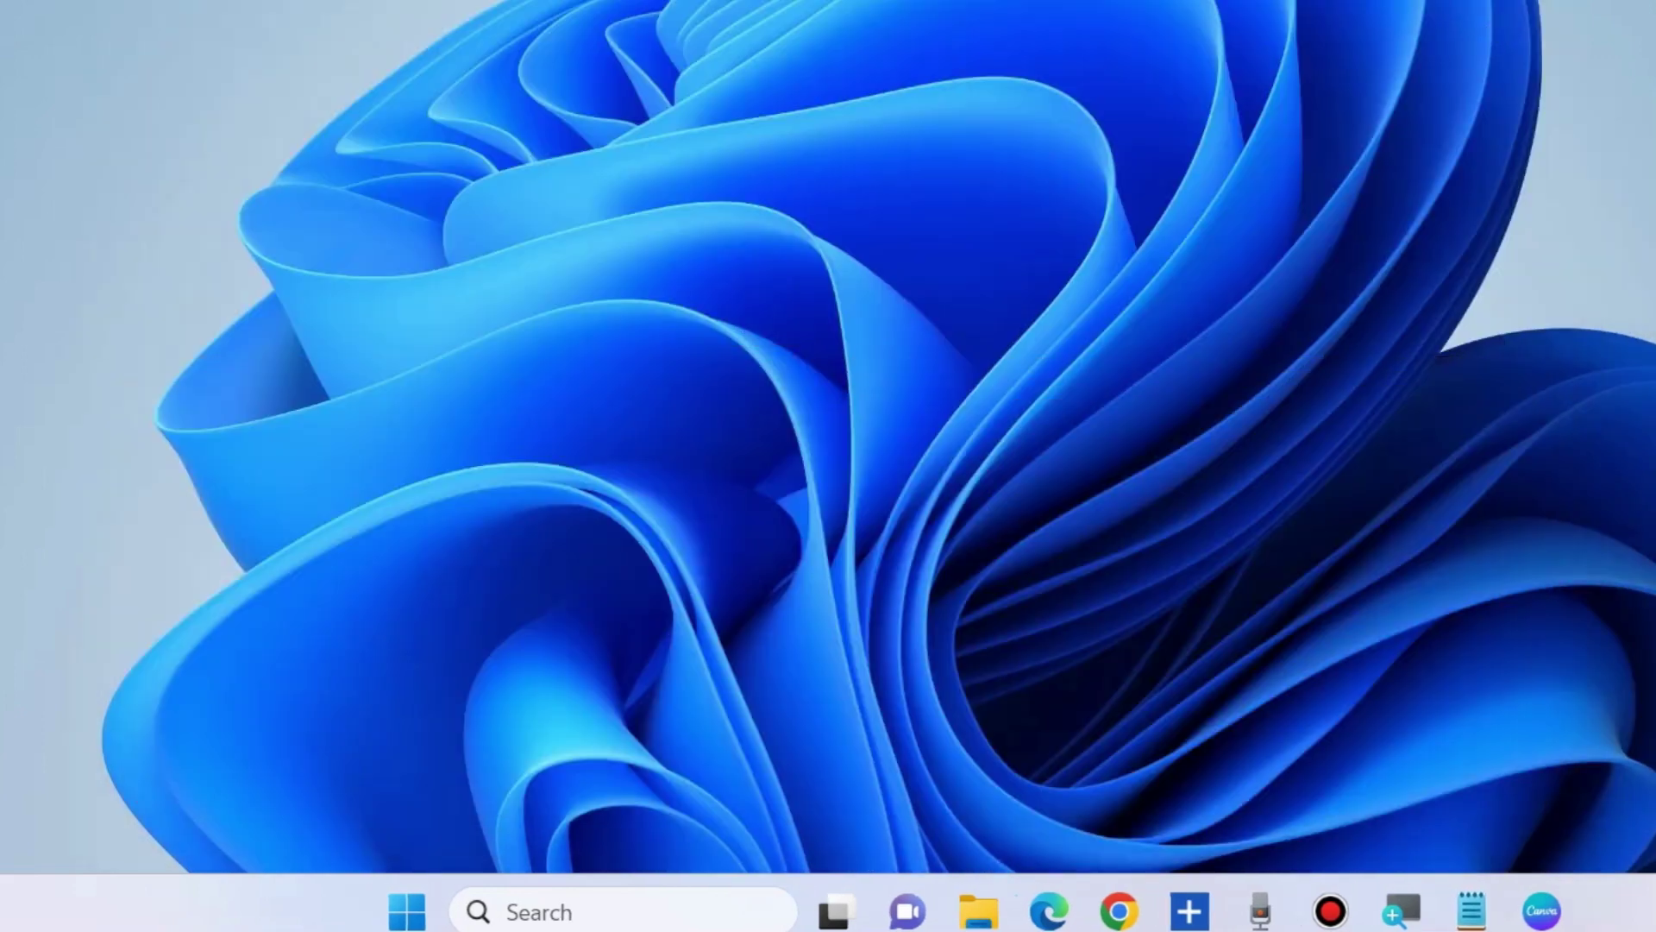
{"action": "right_click", "coordinate": [407, 911]}
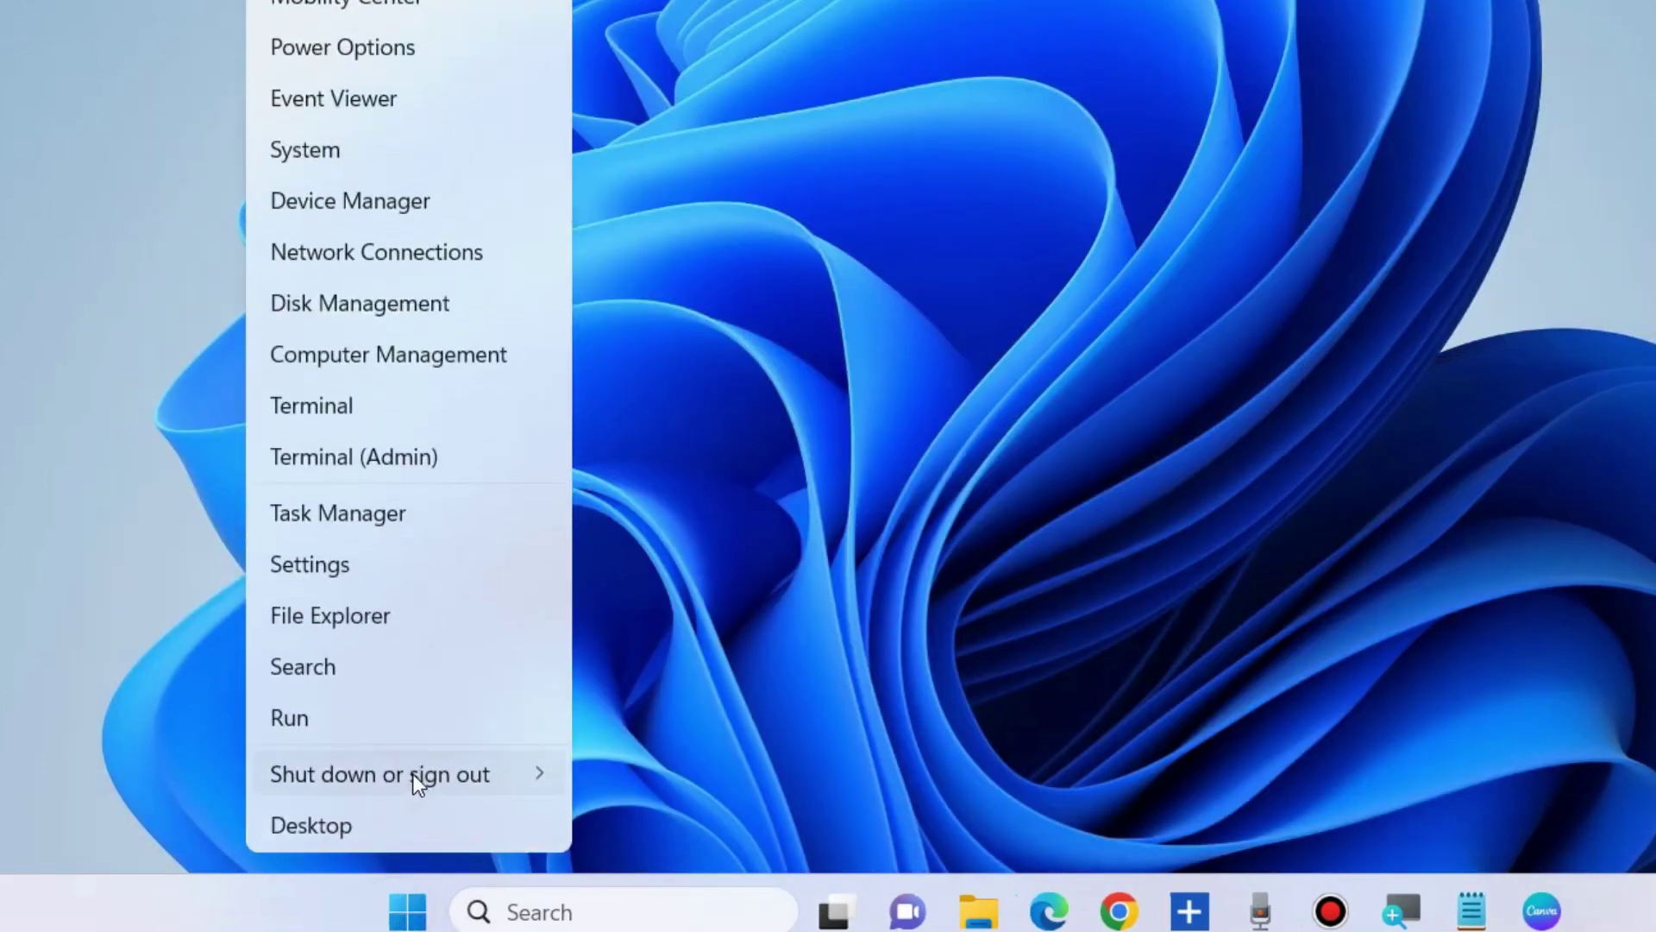
{"action": "mouse_move", "coordinate": [423, 779]}
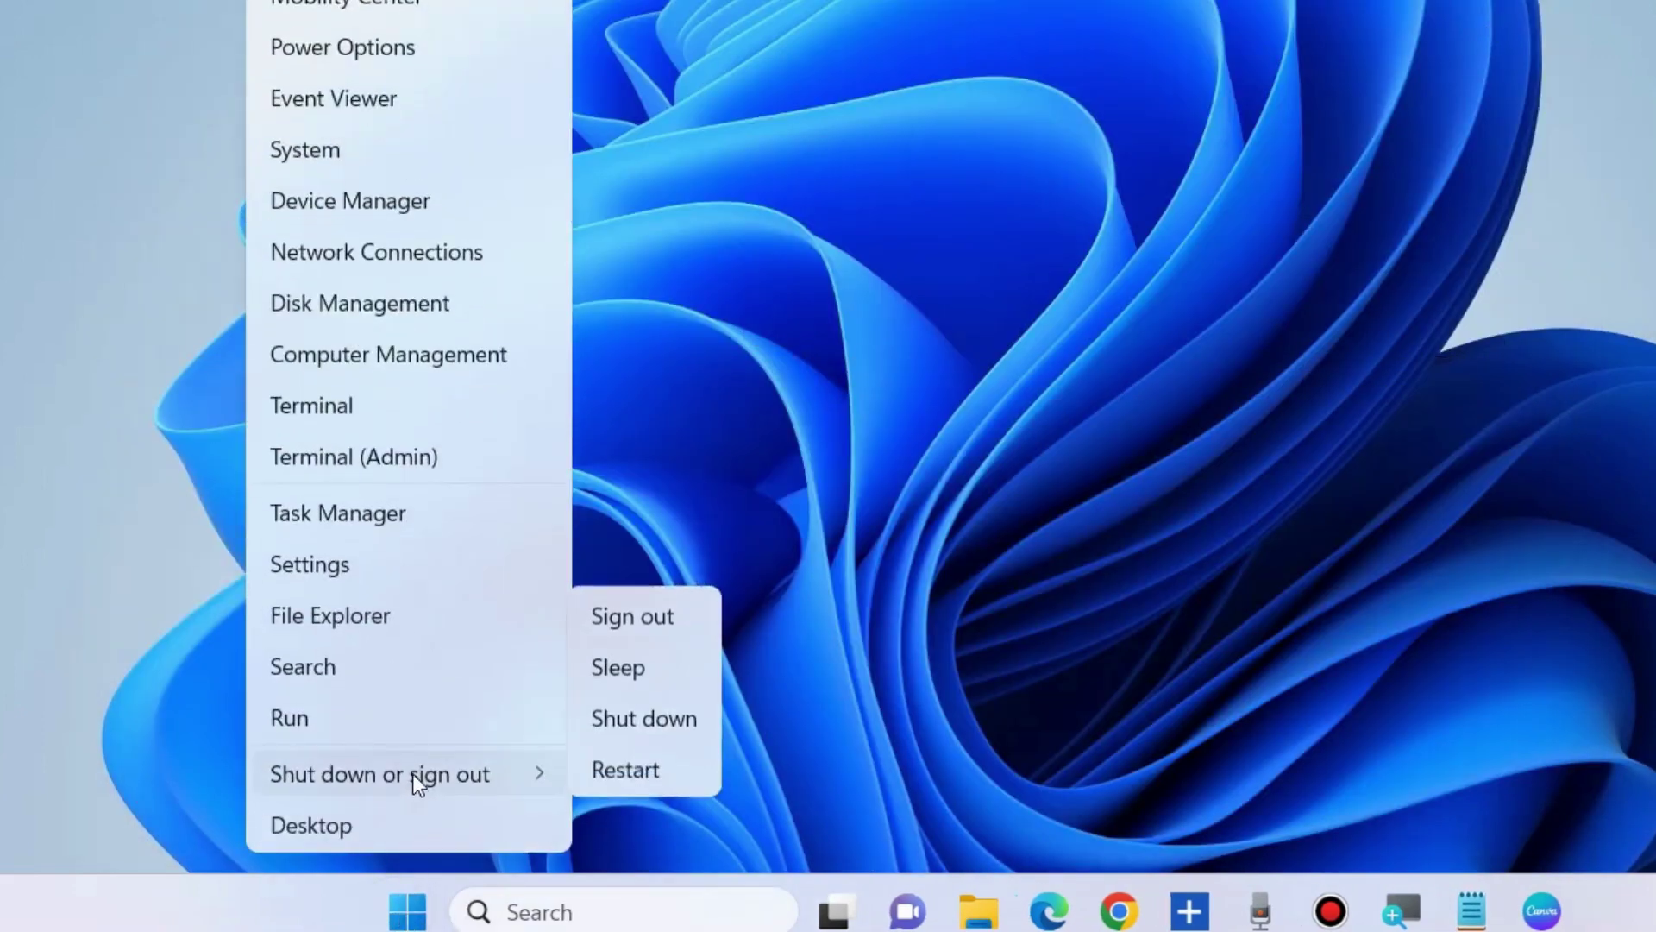
{"action": "left_click", "coordinate": [649, 775]}
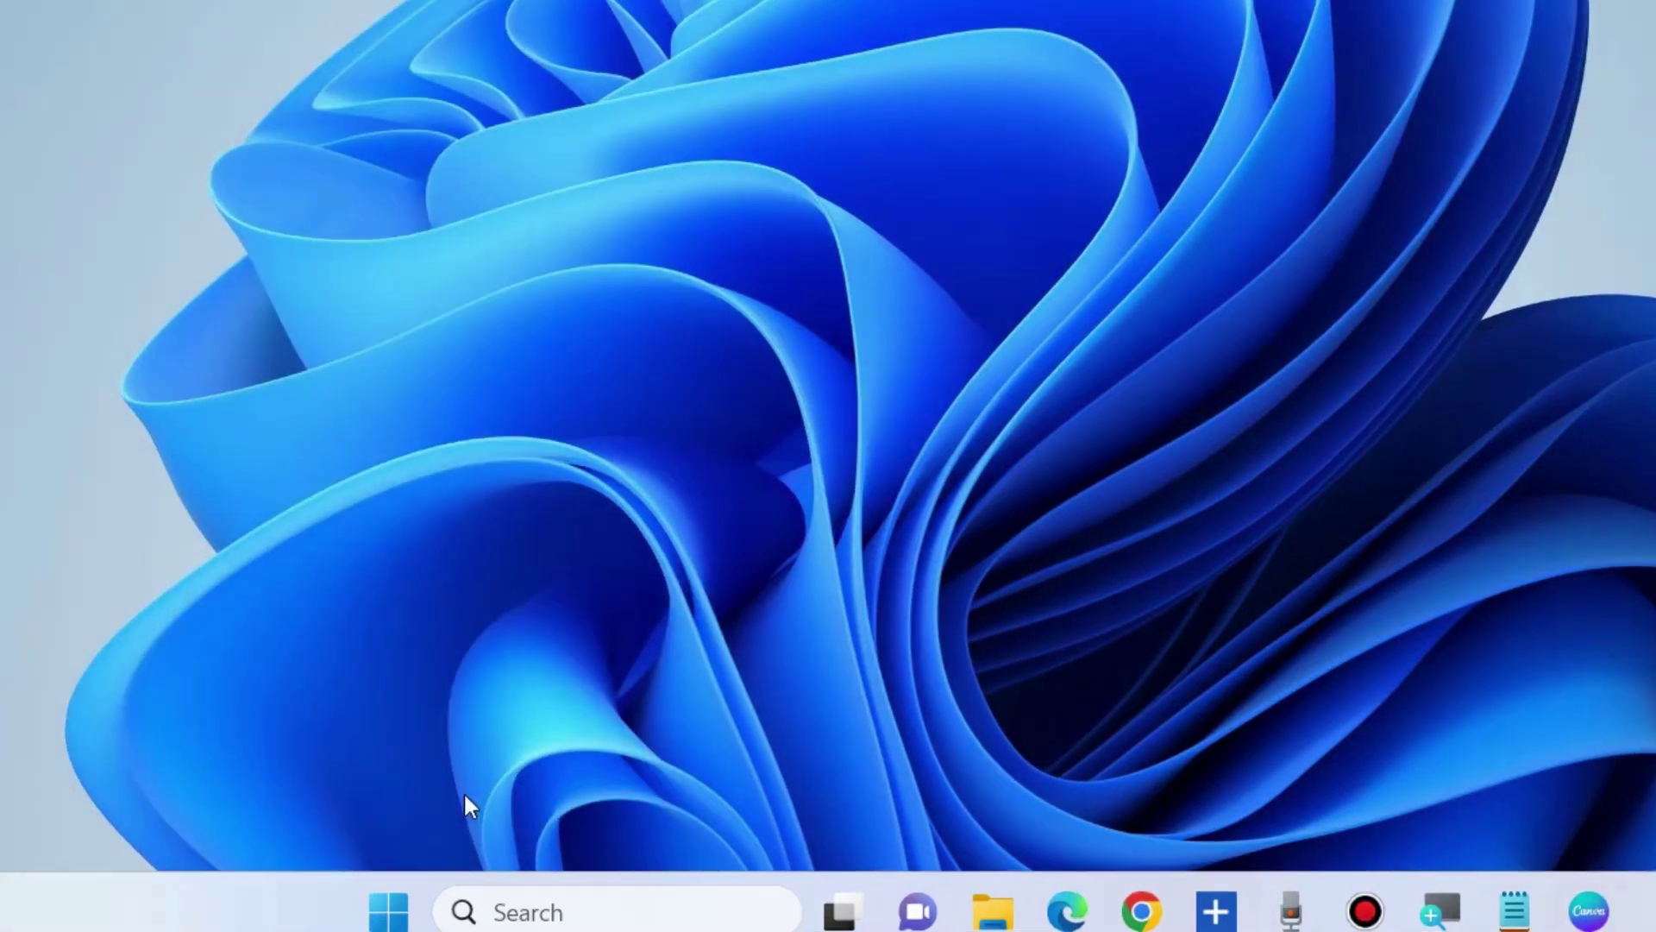
Open Settings > Apps > Installed apps and search for 'security'.
{"action": "right_click", "coordinate": [393, 897]}
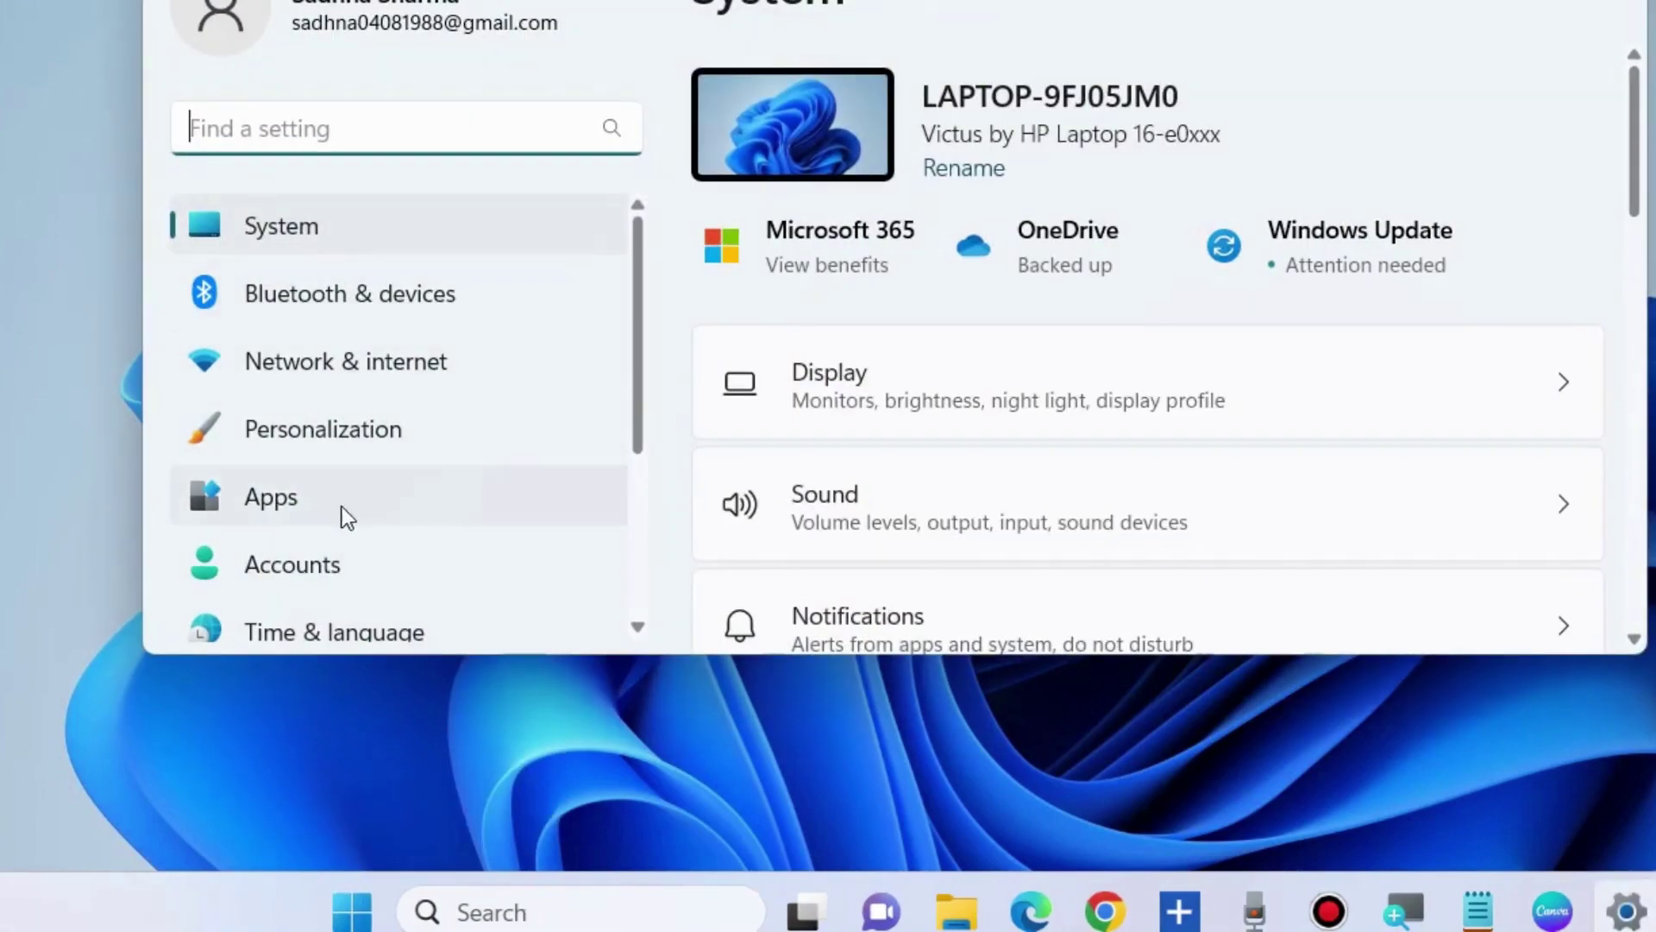
{"action": "left_click", "coordinate": [267, 508]}
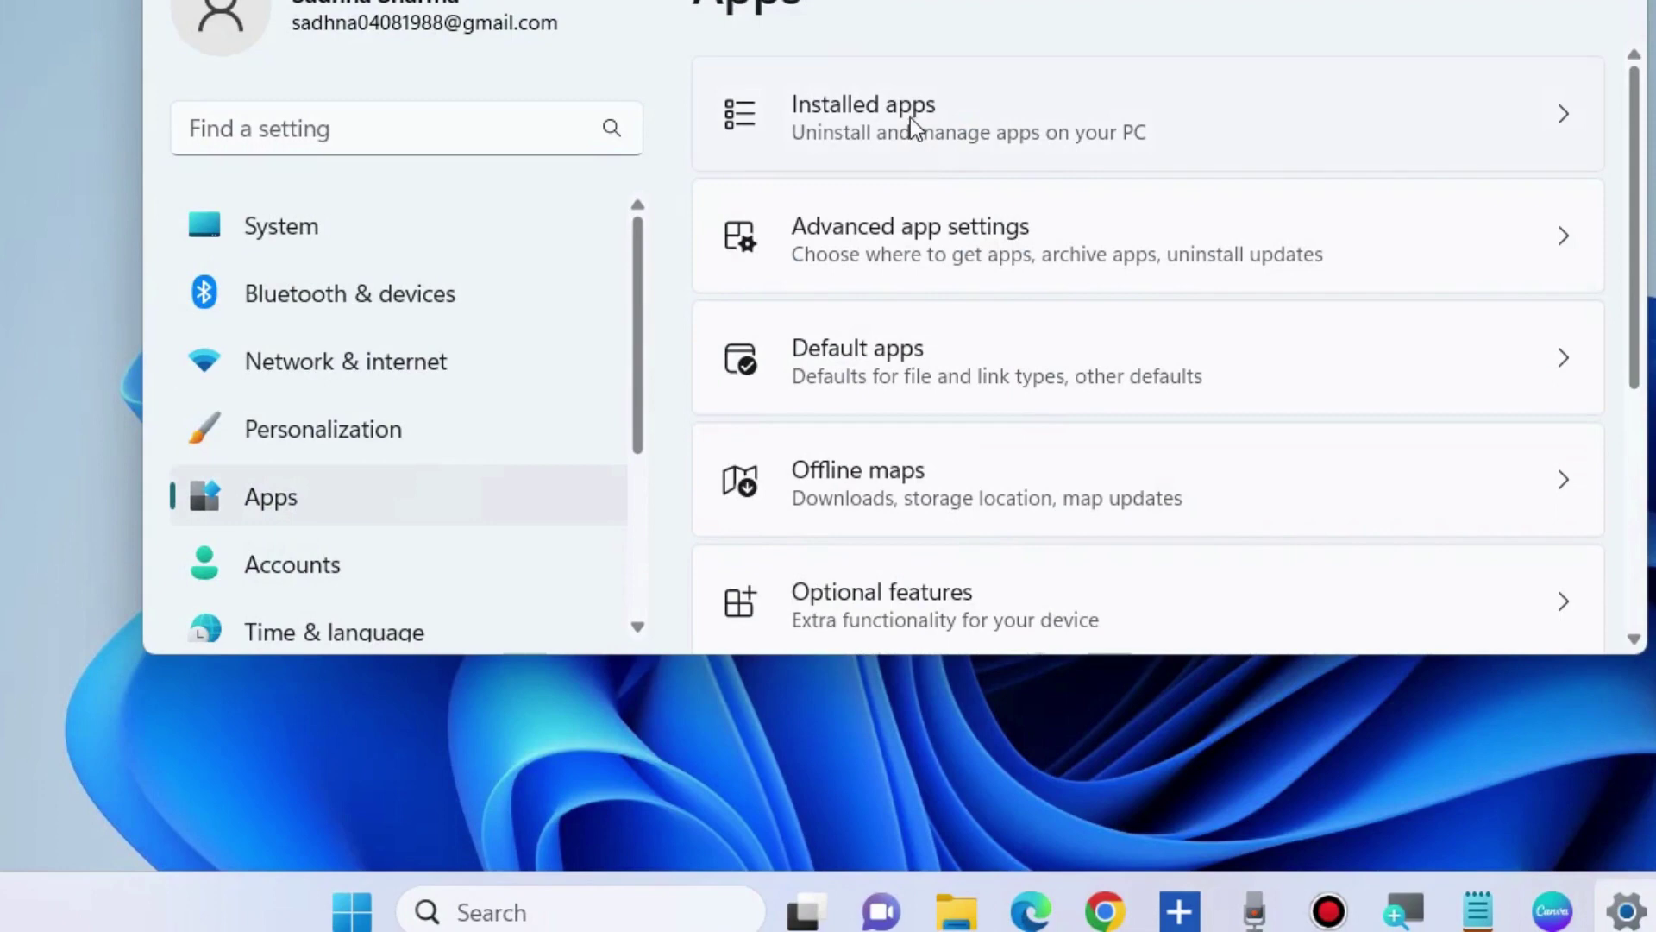
{"action": "left_click", "coordinate": [909, 118]}
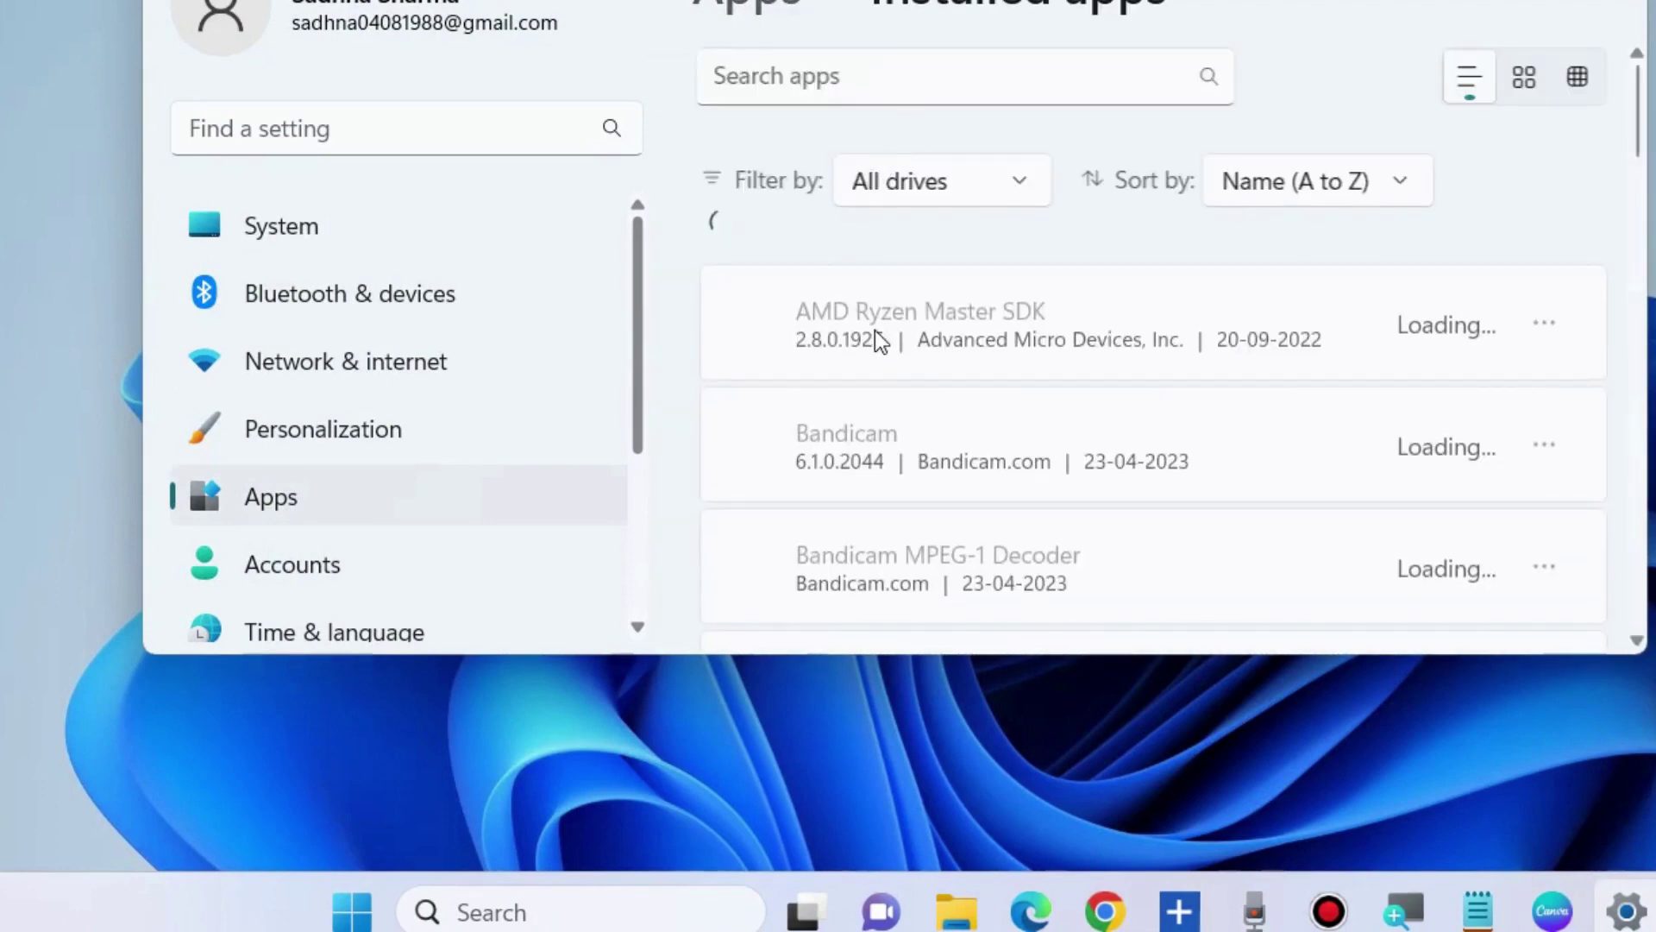
{"action": "left_click", "coordinate": [778, 76]}
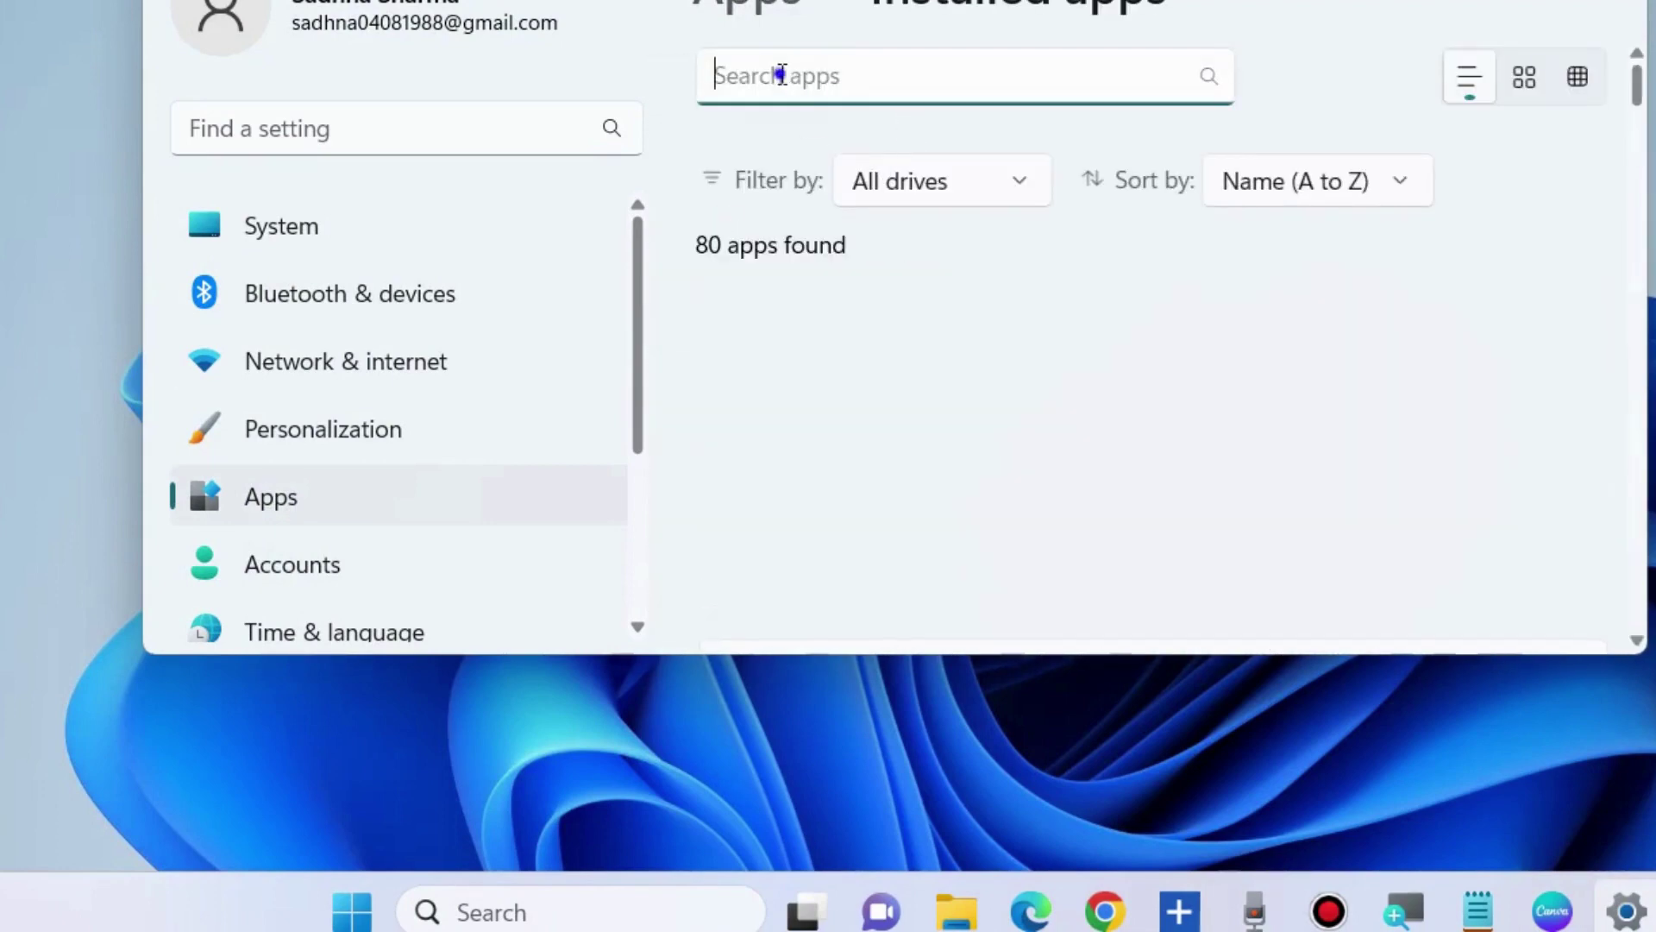
{"action": "type", "text": "sec"}
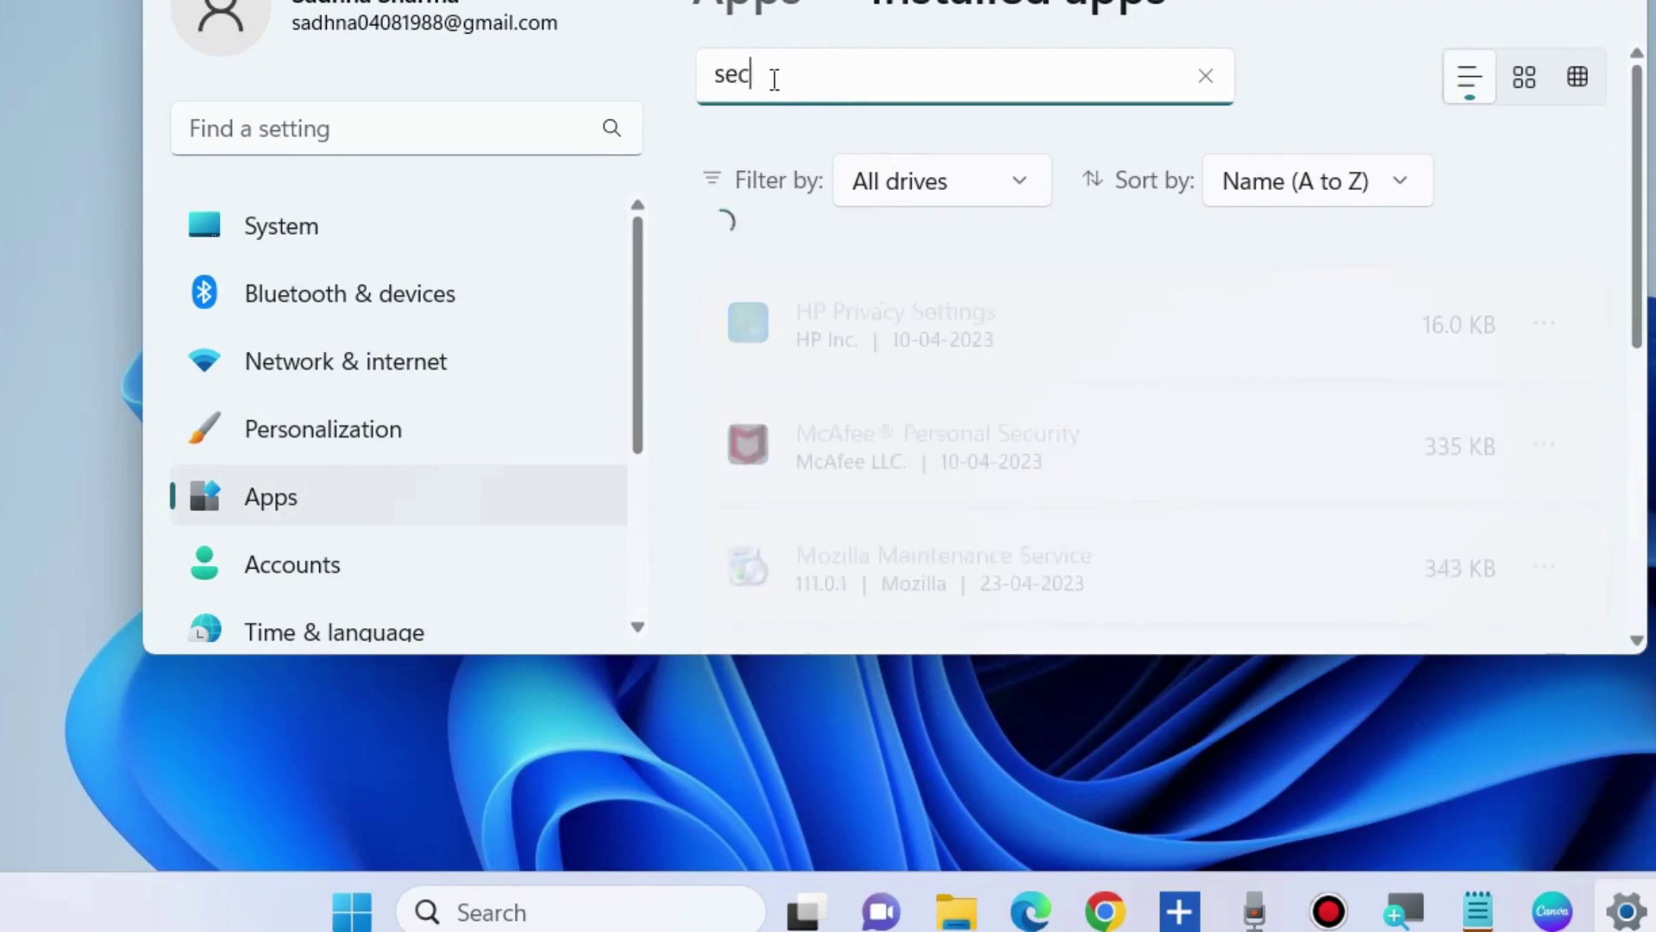
{"action": "type", "text": "urity"}
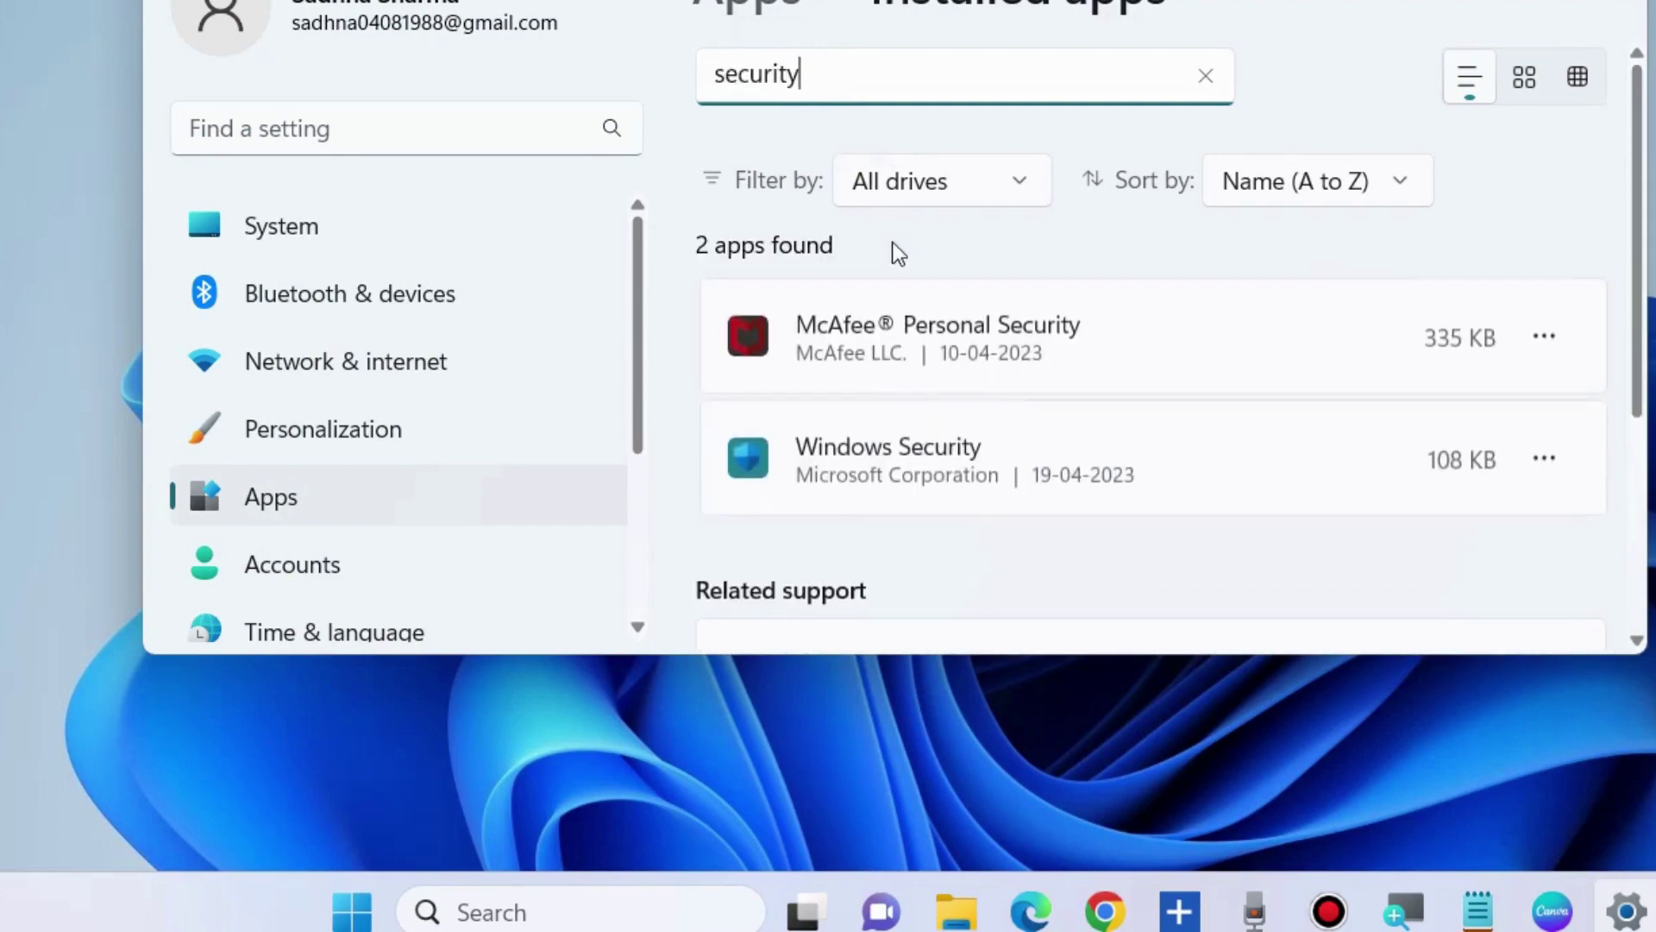
Open Windows Security's Advanced options and scroll down to the Repair and Reset buttons.
{"action": "left_click", "coordinate": [1544, 461]}
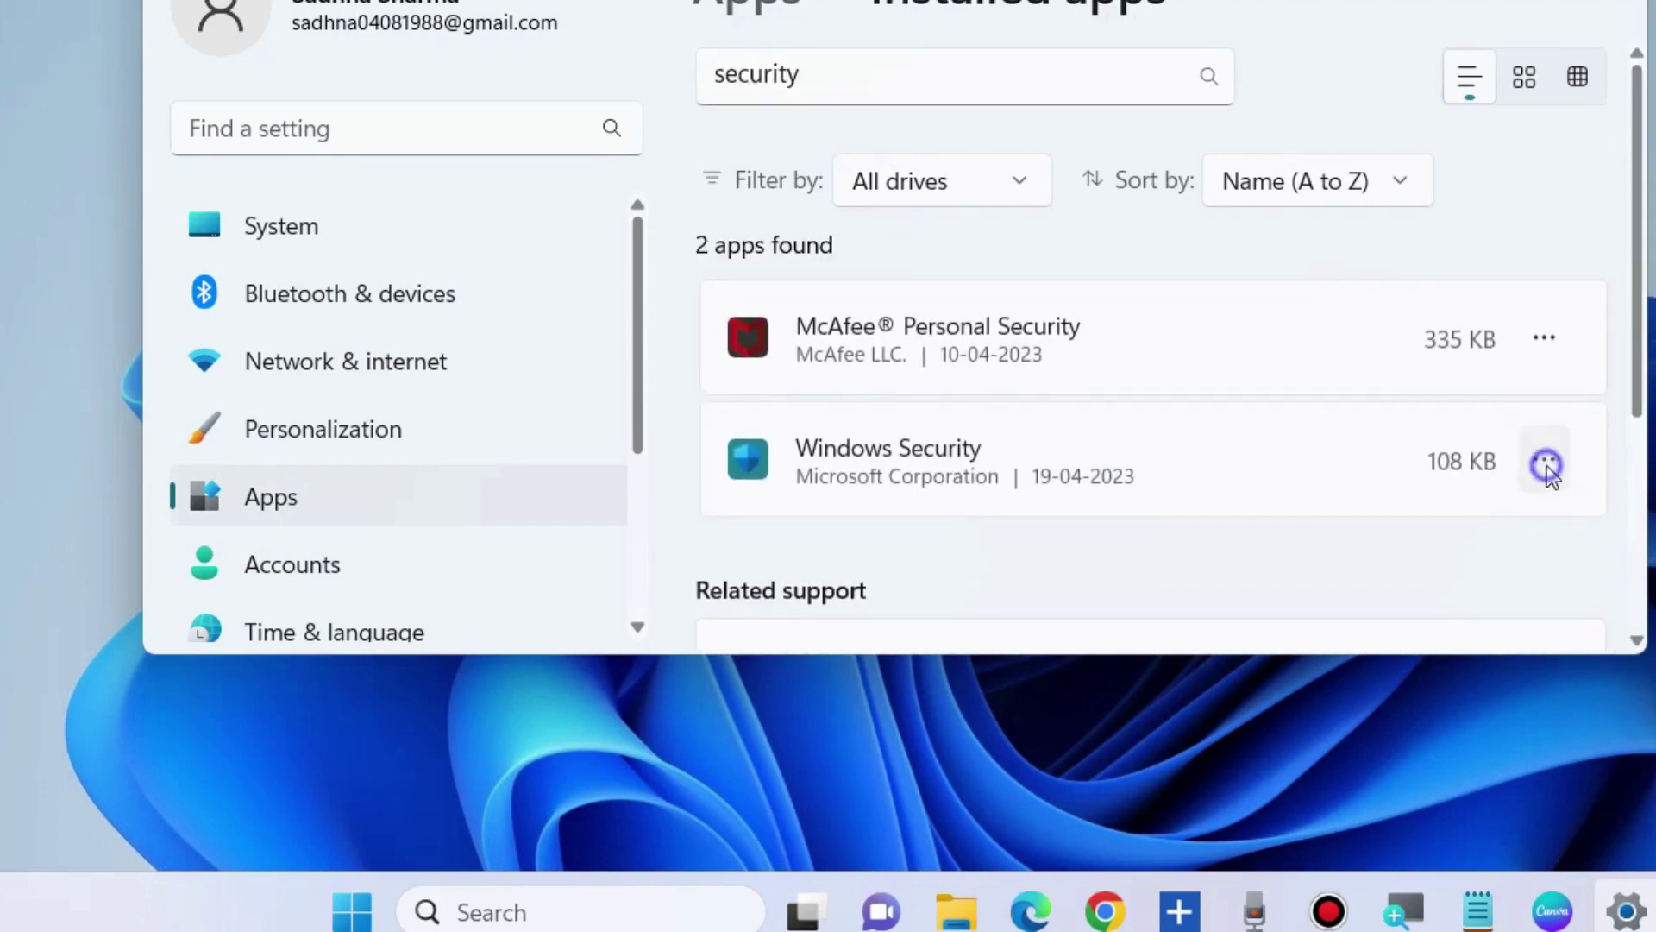
{"action": "left_click", "coordinate": [1208, 286]}
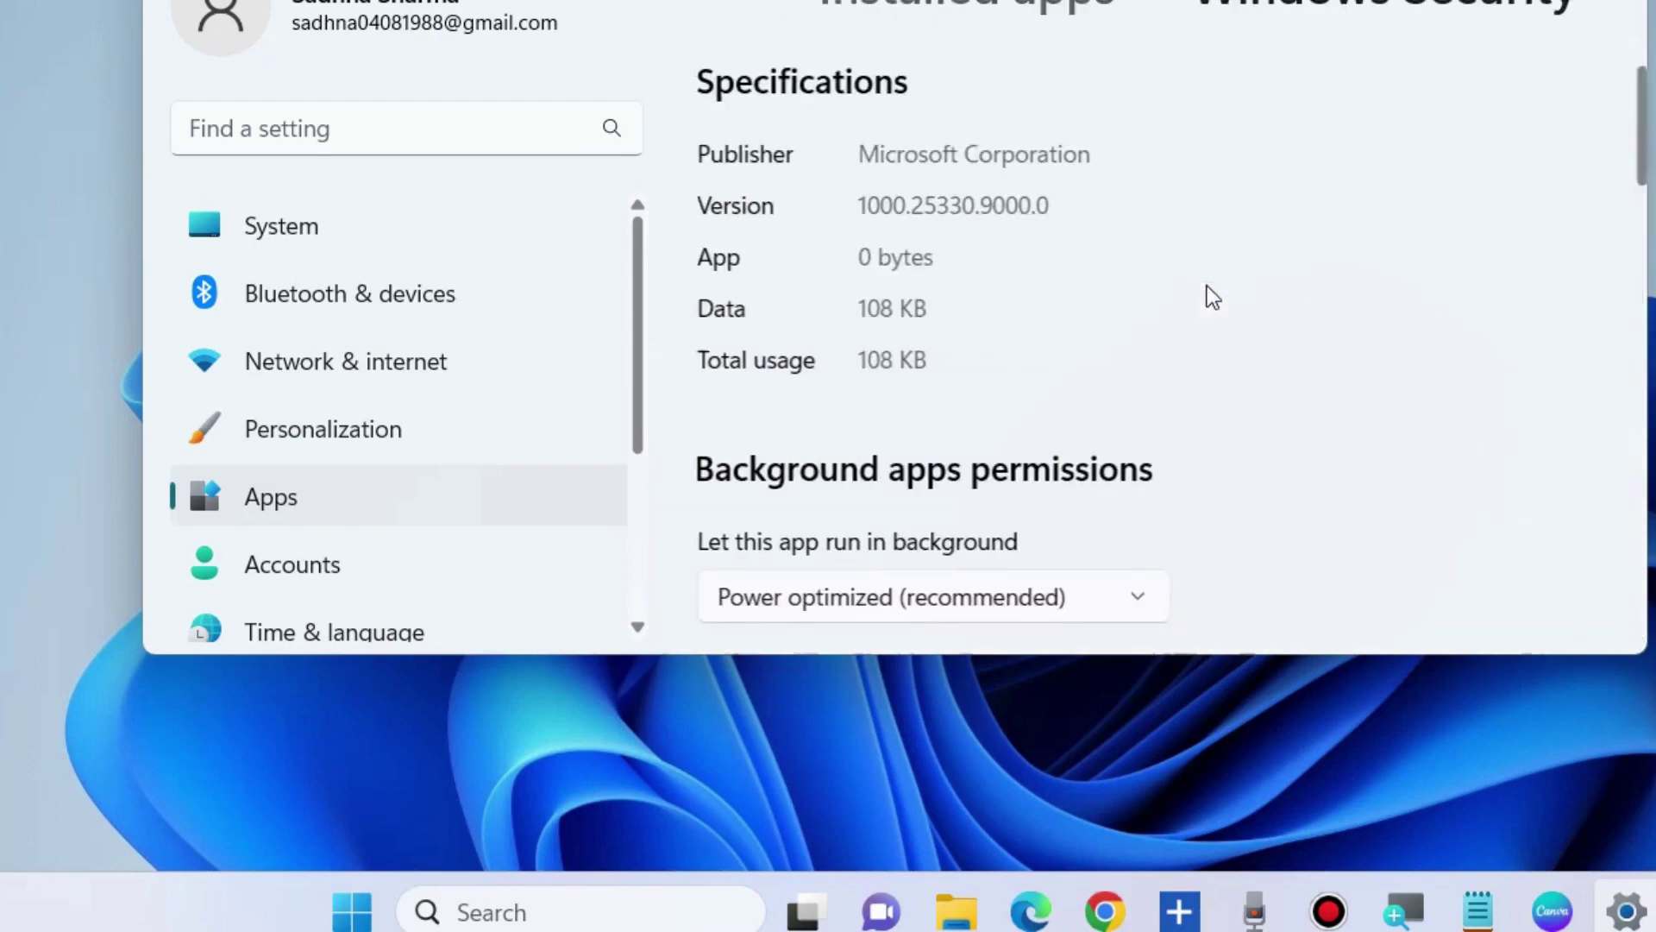
{"action": "scroll", "coordinate": [821, 433], "scroll_direction": "down", "scroll_amount": 8}
{"action": "scroll", "coordinate": [830, 433], "scroll_direction": "down", "scroll_amount": 7}
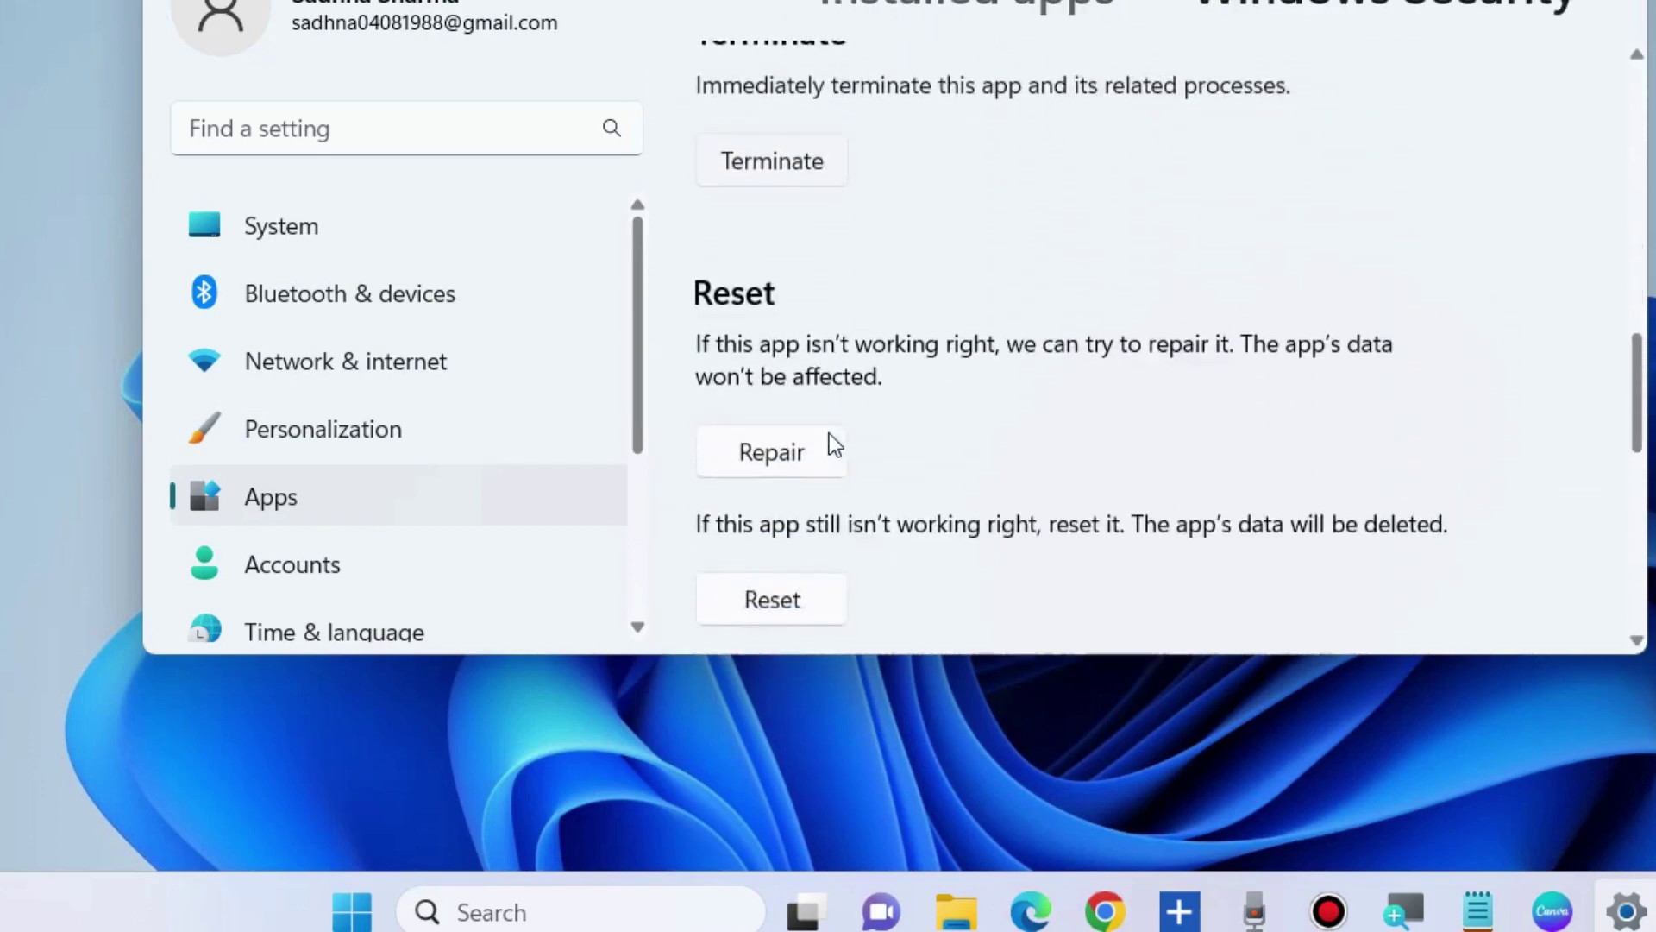